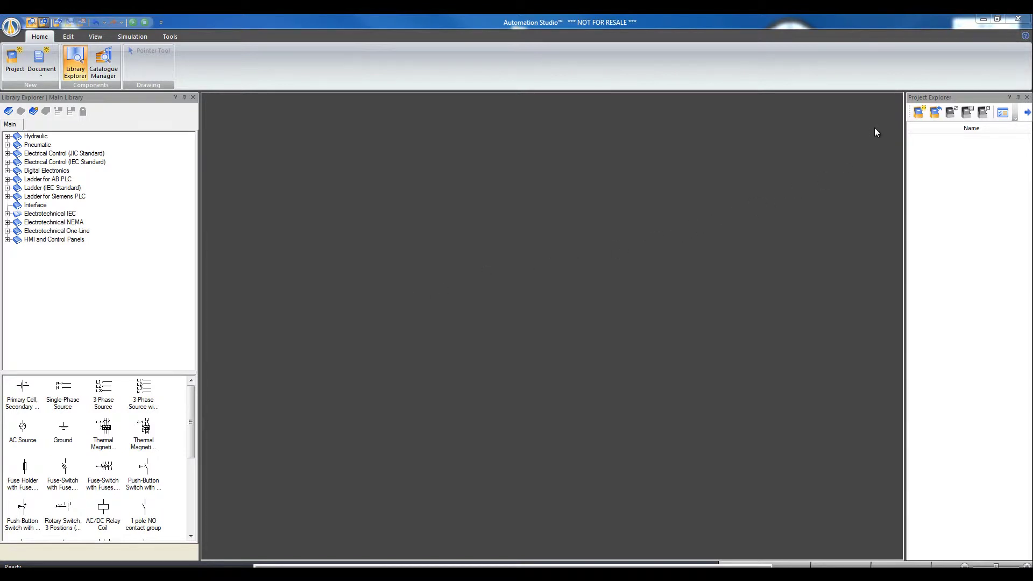
# Create Project1 from the Electro IEC ISO A3.pj template, opening the empty Electro1 sheet.
pyautogui.click(917, 113)
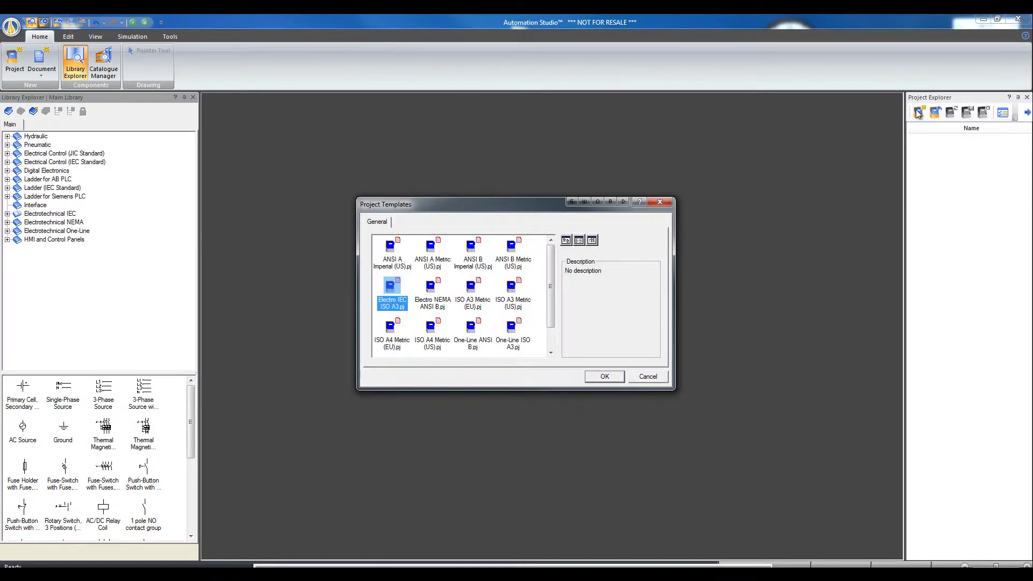
pyautogui.moveTo(550, 206); pyautogui.dragTo(568, 191)
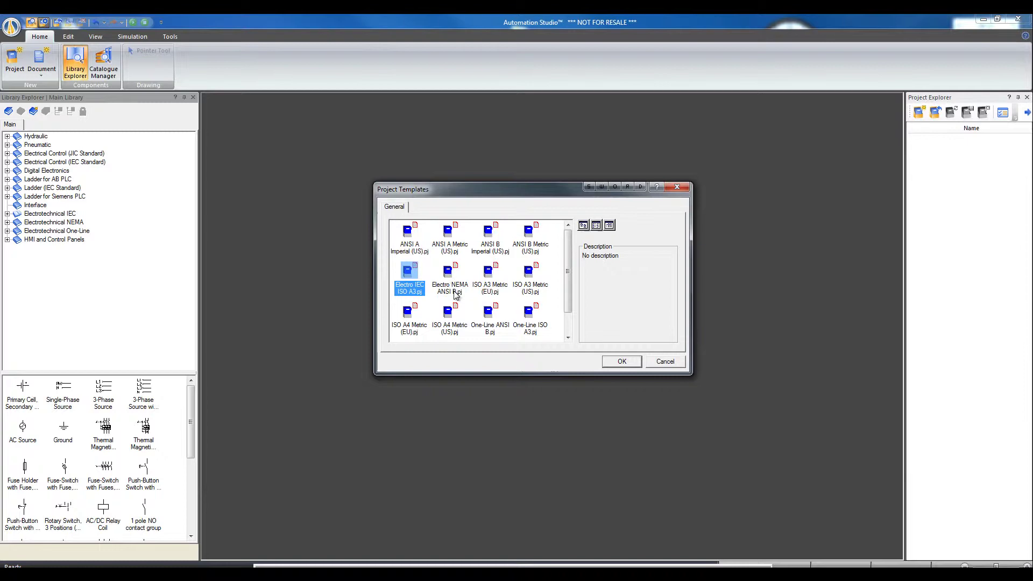
pyautogui.click(620, 361)
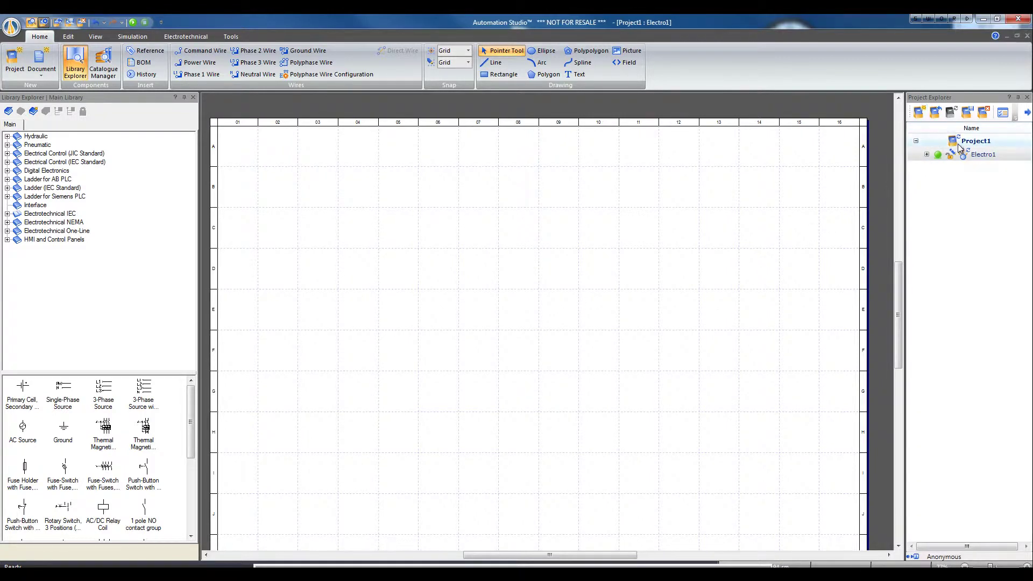
# With Electro1 selected, launch Terminal Strip Builder from the Electrotechnical ribbon.
pyautogui.click(974, 152)
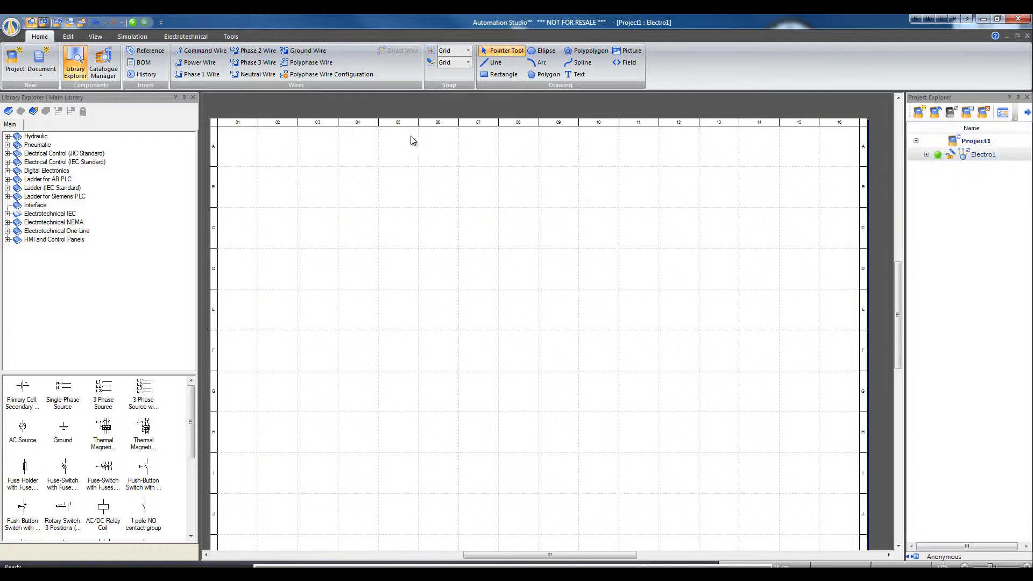
pyautogui.click(175, 39)
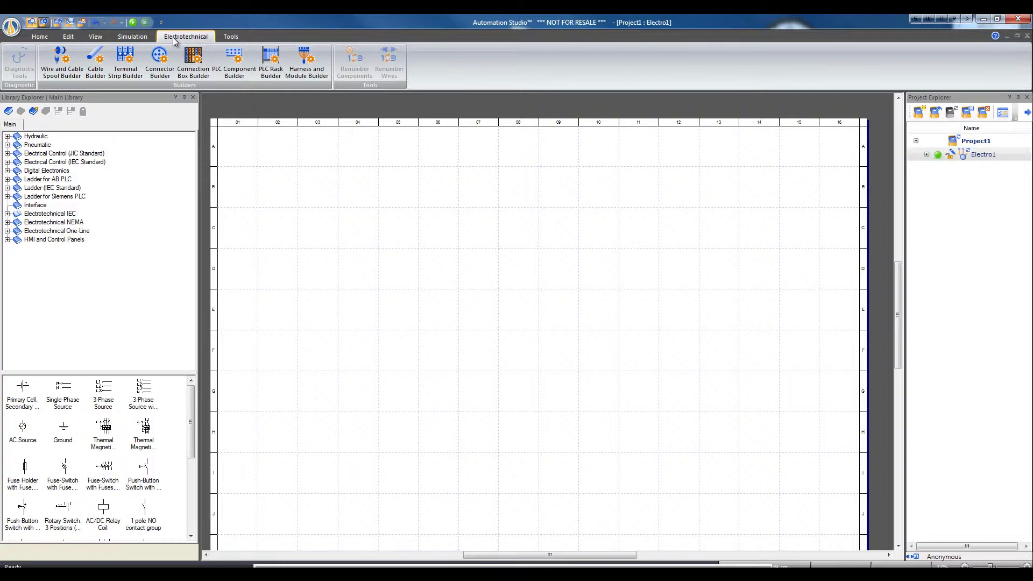
pyautogui.click(131, 67)
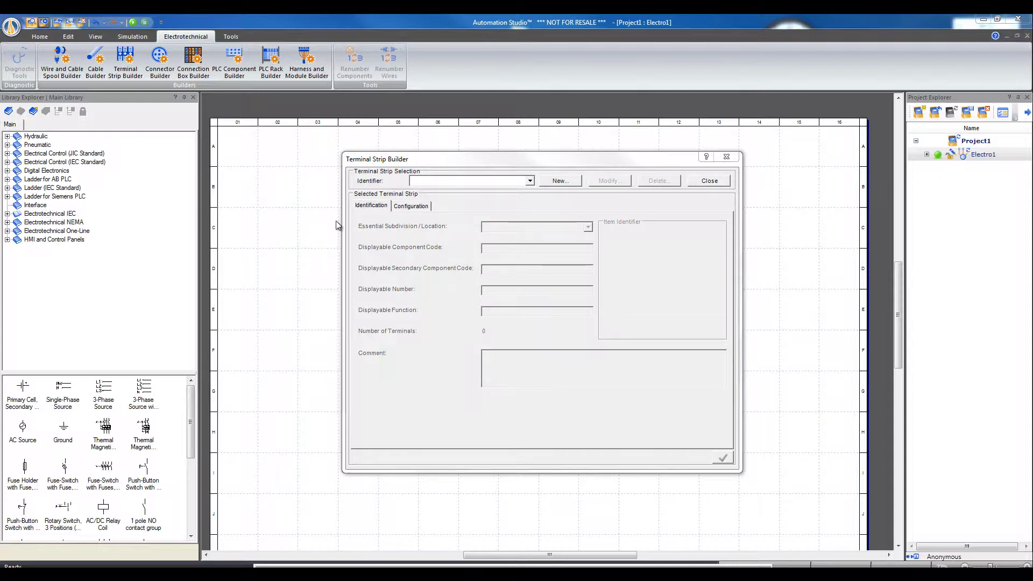
# Add new terminal strip X1 with the comment 'Fusible Box' and save it.
pyautogui.click(559, 184)
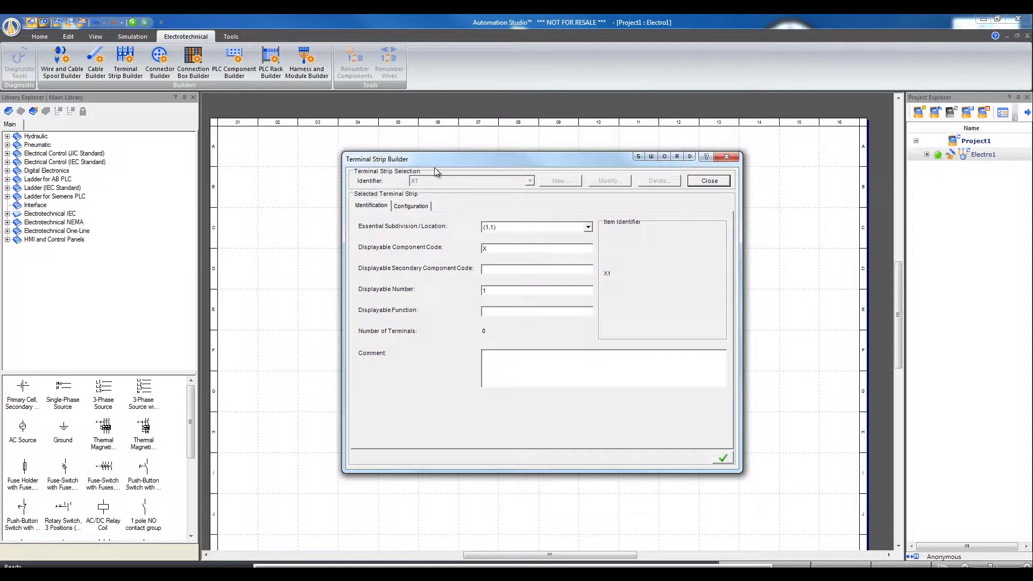
pyautogui.click(412, 208)
pyautogui.click(379, 210)
pyautogui.click(502, 380)
pyautogui.click(722, 458)
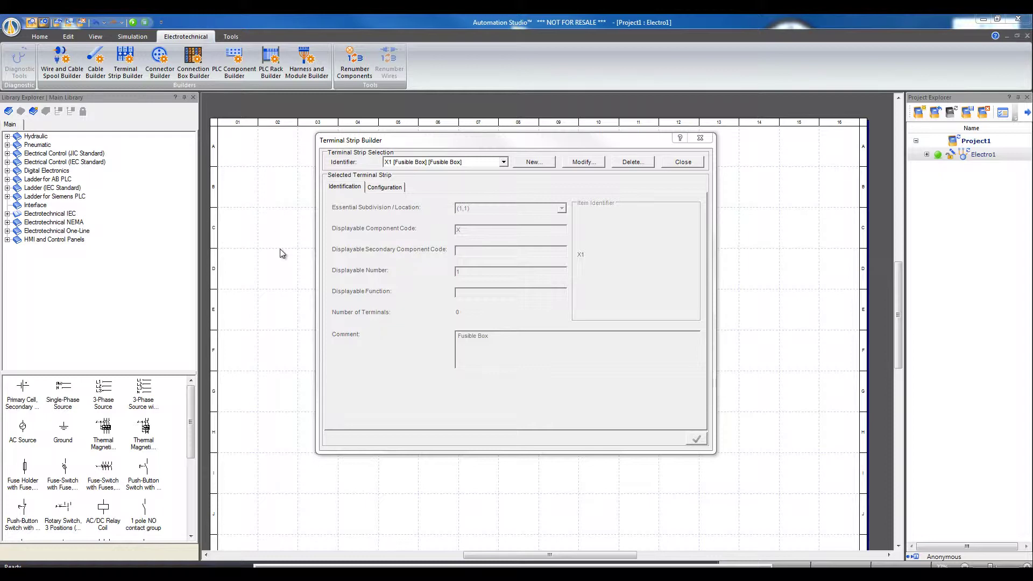
# Give strip X1 thirteen terminals (three singly, then ten at once) and save.
pyautogui.click(383, 188)
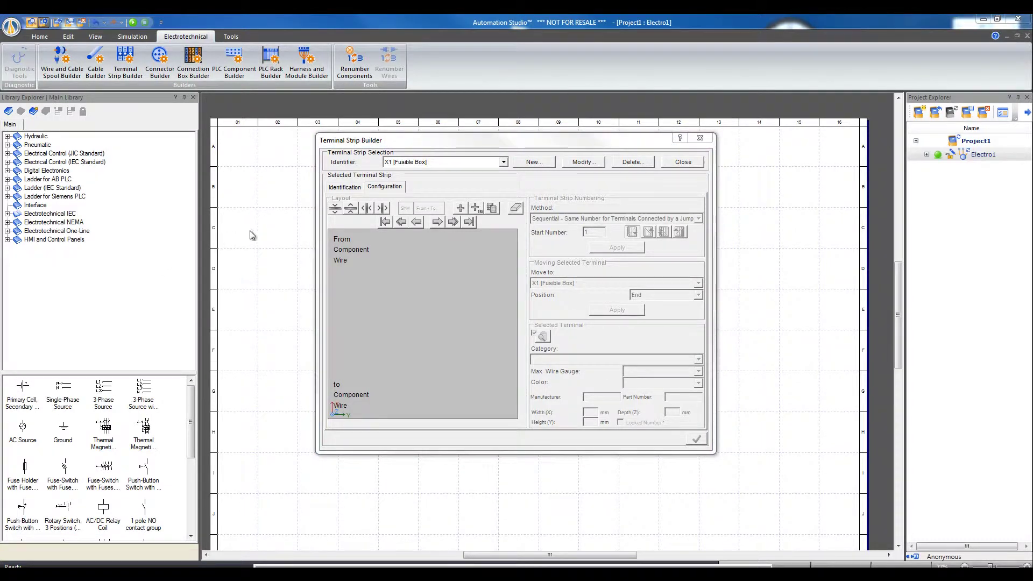
pyautogui.click(504, 163)
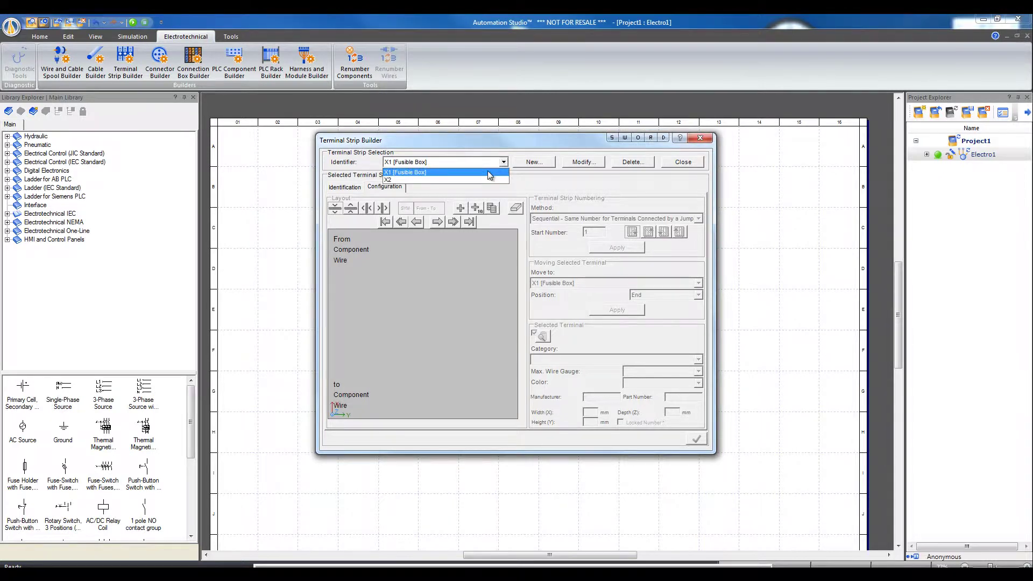
pyautogui.click(490, 172)
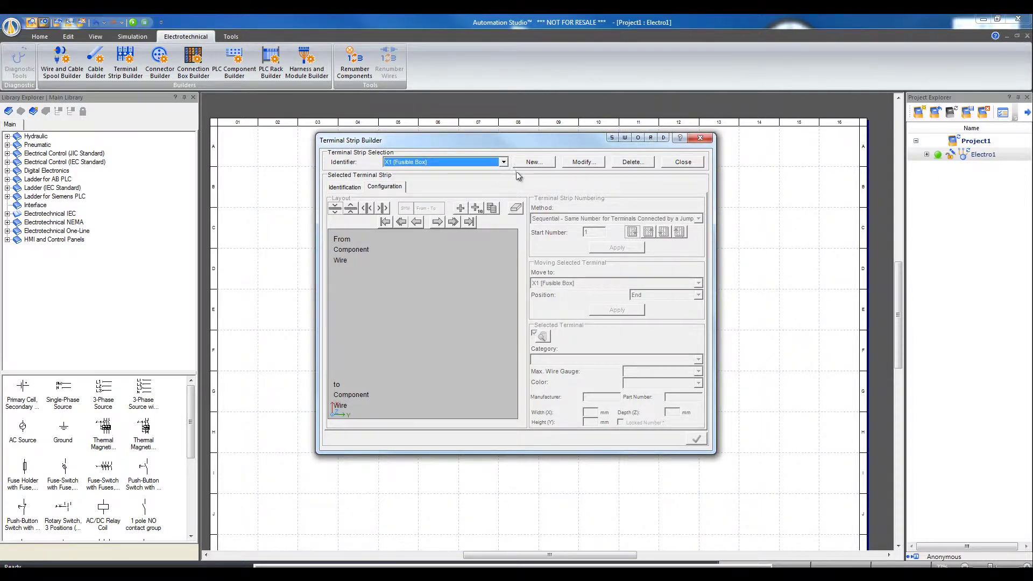
pyautogui.click(583, 162)
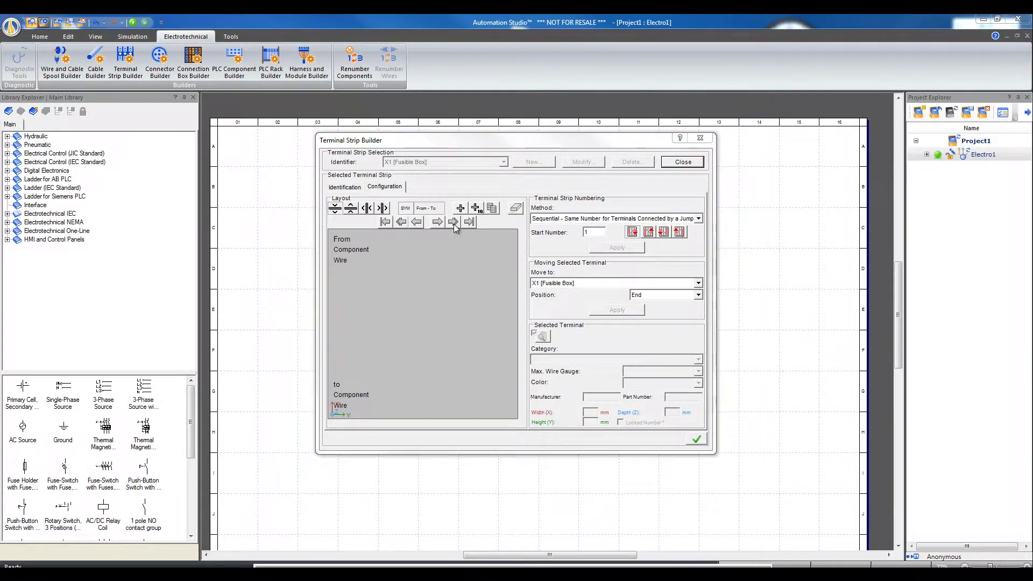
pyautogui.click(460, 208)
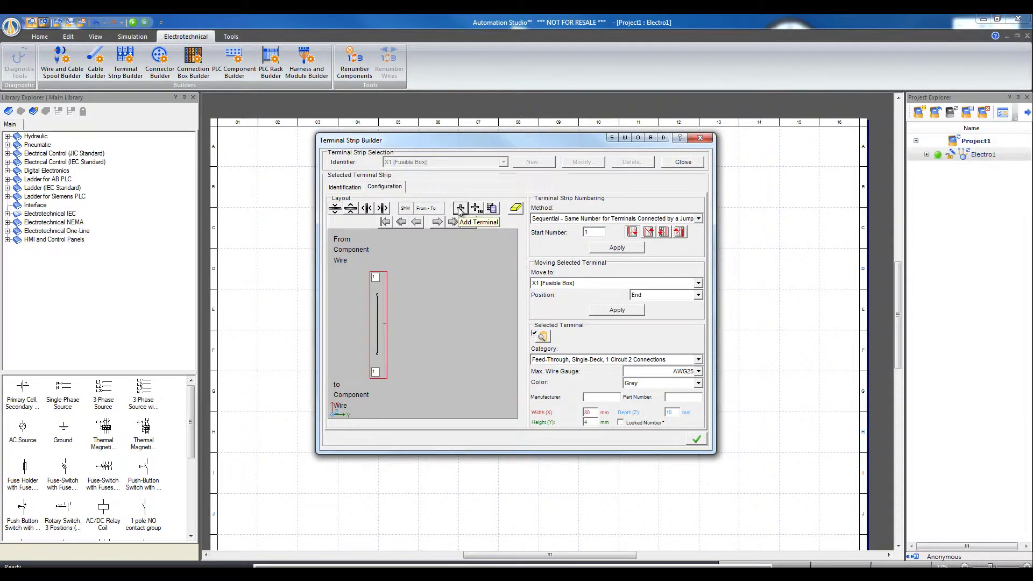
pyautogui.click(460, 208)
pyautogui.click(460, 208)
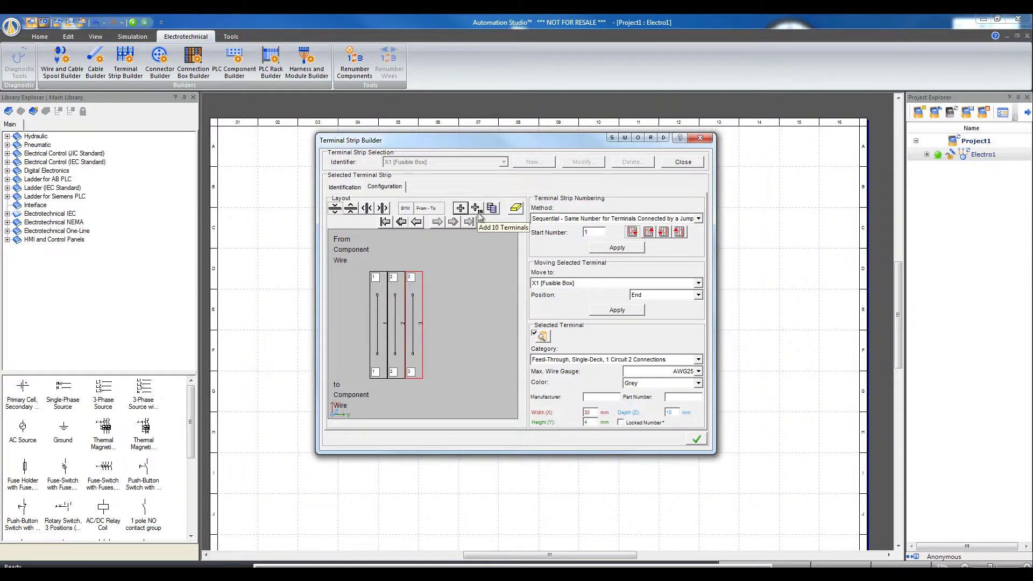
pyautogui.click(475, 208)
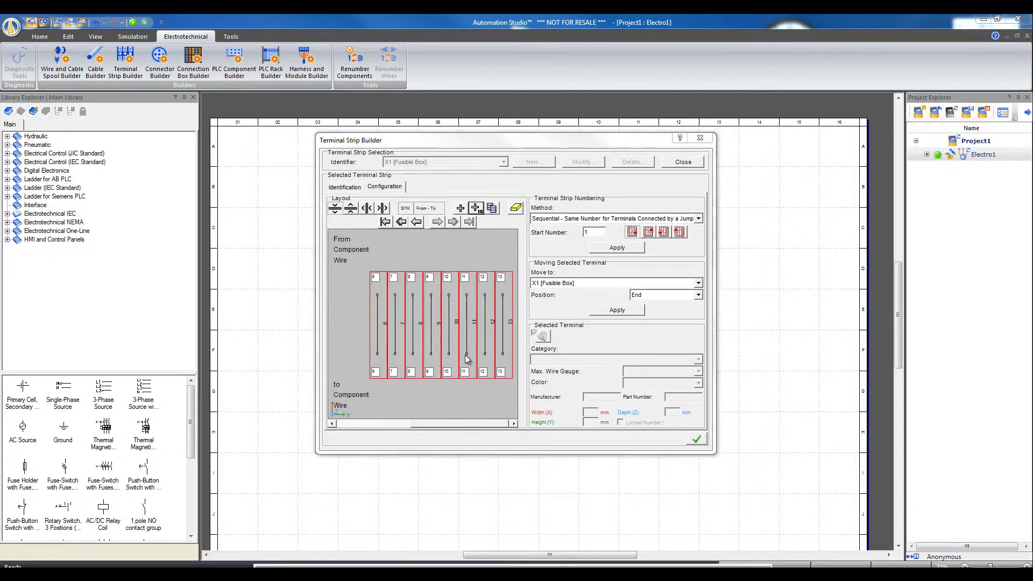
pyautogui.click(696, 440)
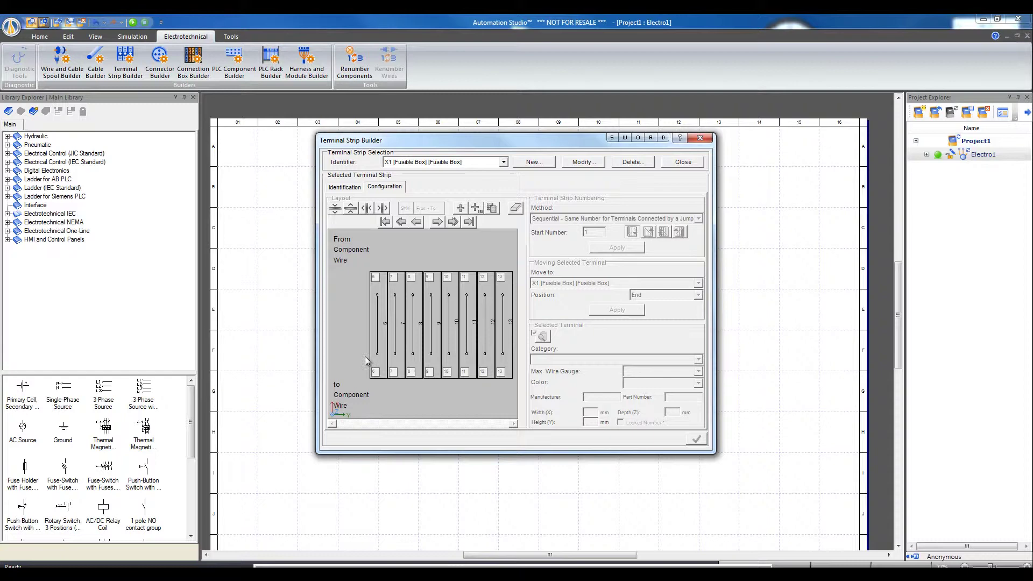
# Reopen X1 for editing and keep terminal 13 as a single-deck feed-through terminal.
pyautogui.click(582, 163)
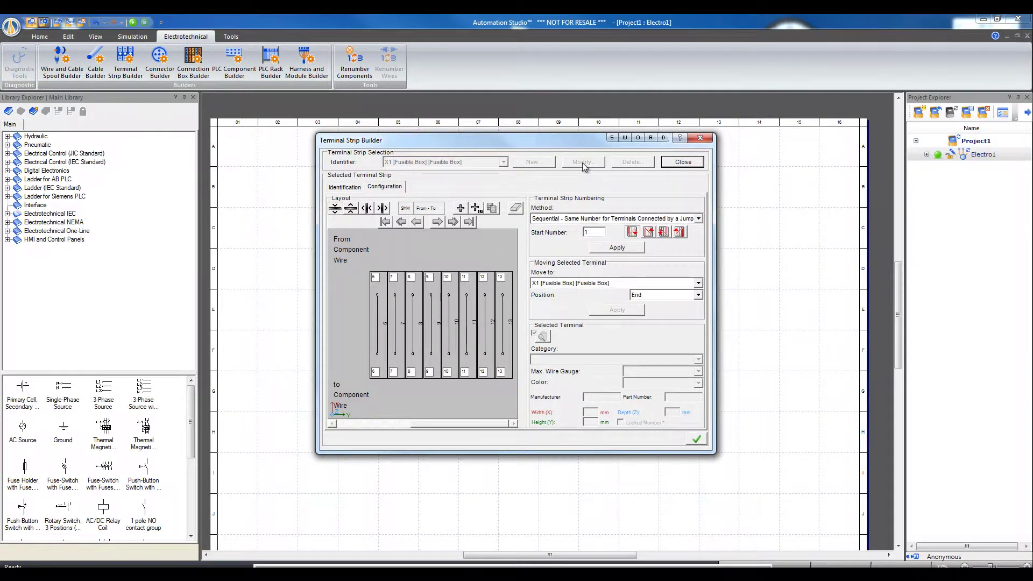
pyautogui.click(503, 289)
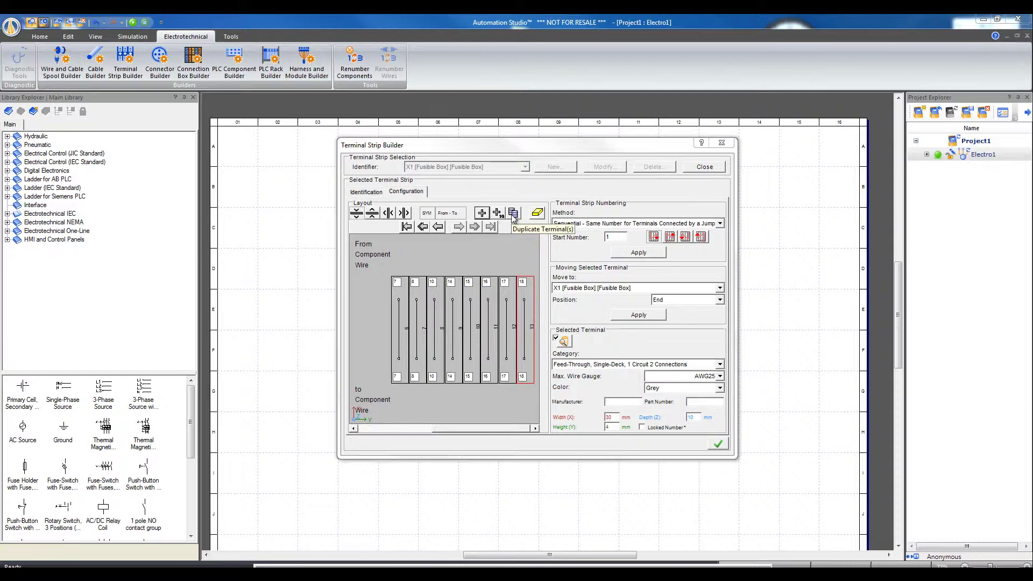
pyautogui.click(719, 365)
pyautogui.click(719, 374)
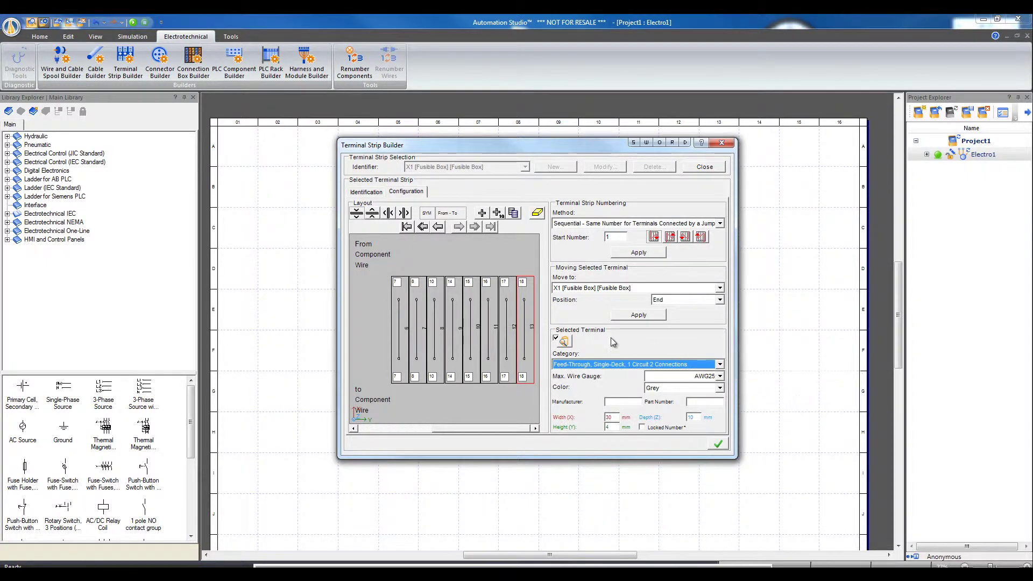
# Delete terminals 17, 10, 14, 18 and 16 from strip X1.
pyautogui.click(507, 326)
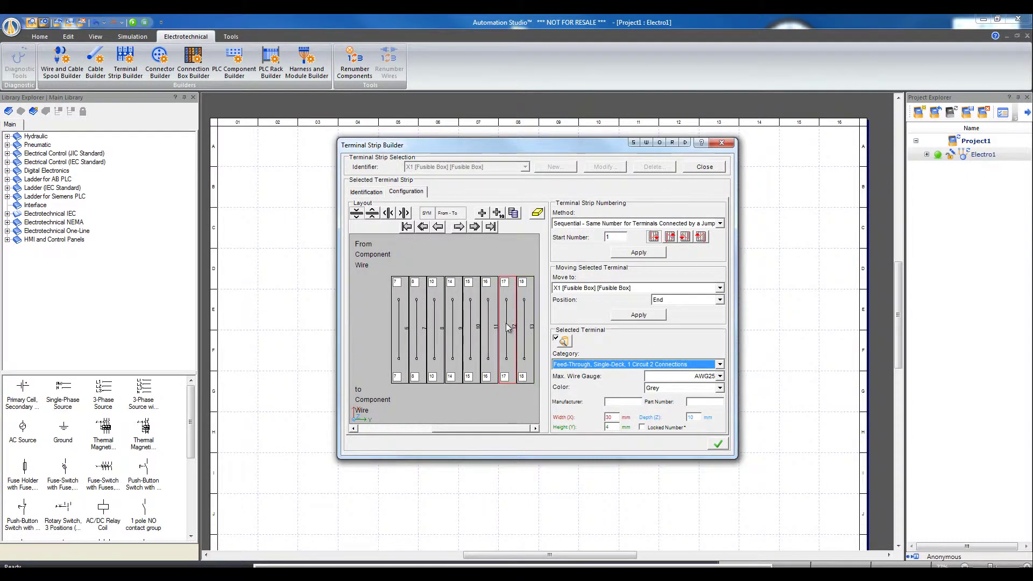
pyautogui.click(537, 214)
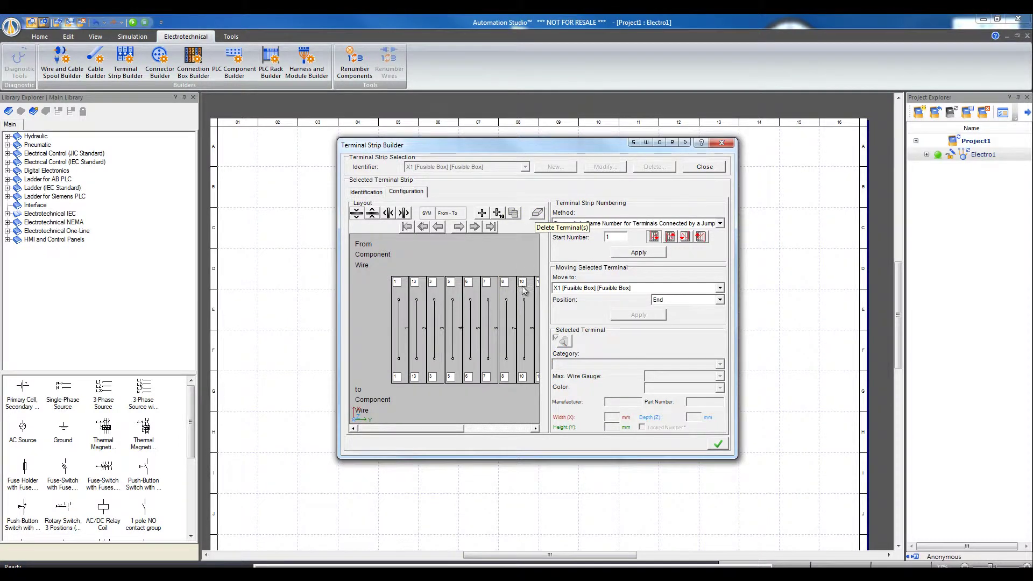
pyautogui.click(525, 306)
pyautogui.click(537, 213)
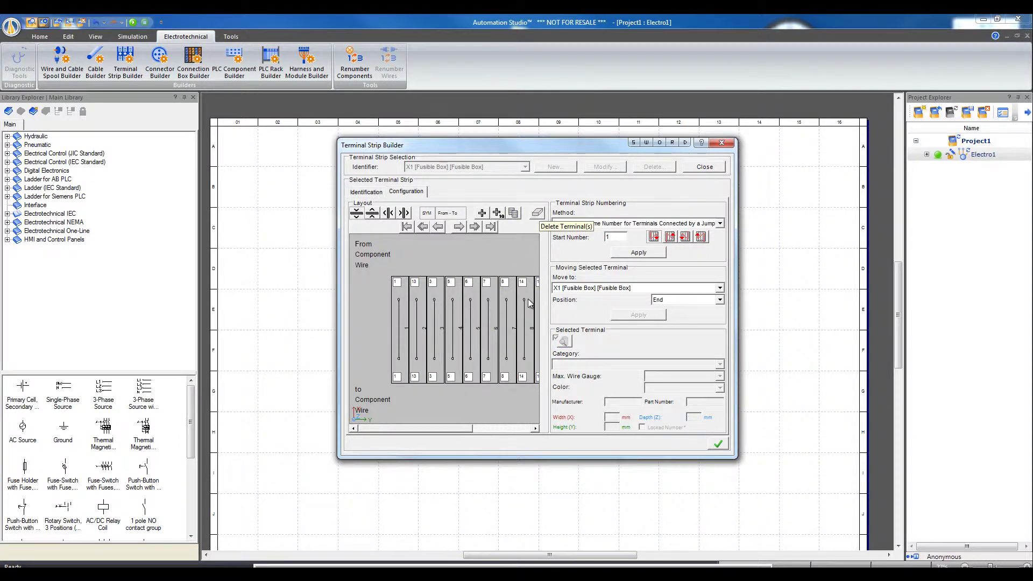
pyautogui.click(530, 304)
pyautogui.click(537, 213)
pyautogui.moveTo(481, 428); pyautogui.dragTo(516, 432)
pyautogui.click(529, 339)
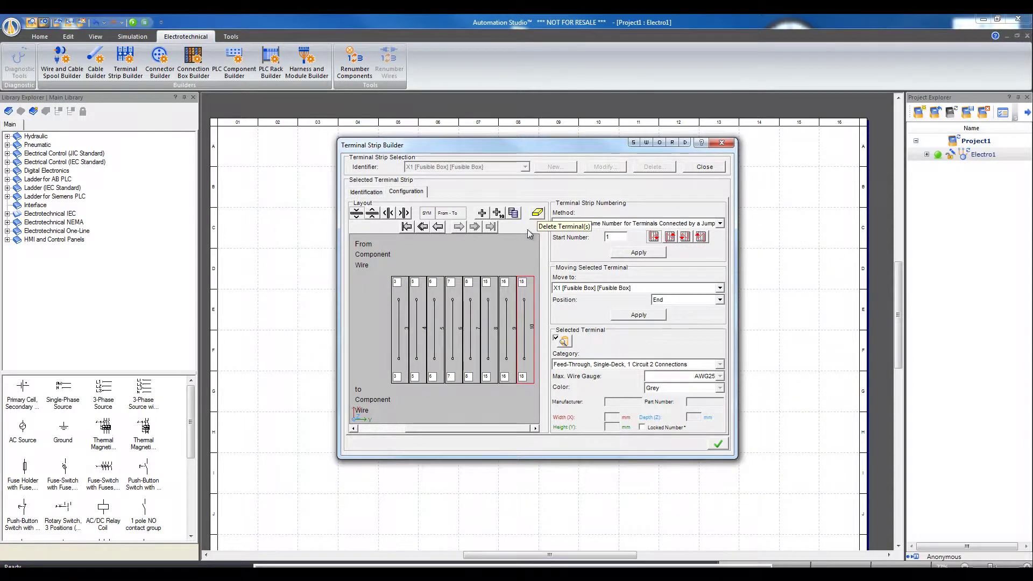
pyautogui.click(537, 213)
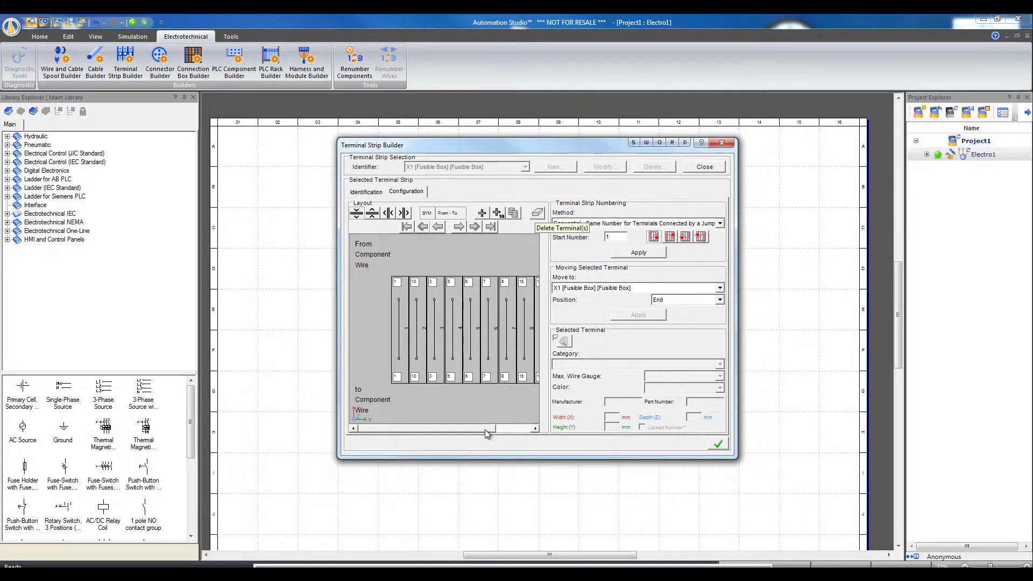
pyautogui.moveTo(489, 430); pyautogui.dragTo(527, 431)
pyautogui.click(523, 345)
pyautogui.click(537, 213)
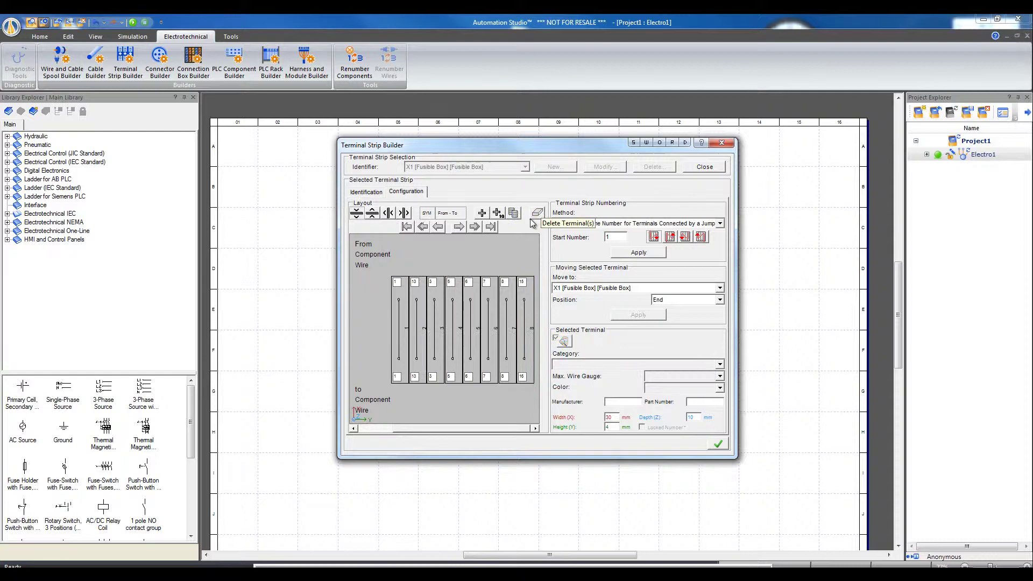
# Duplicate terminal 15, remove the extra end terminal, and select the strip's second terminal.
pyautogui.click(529, 327)
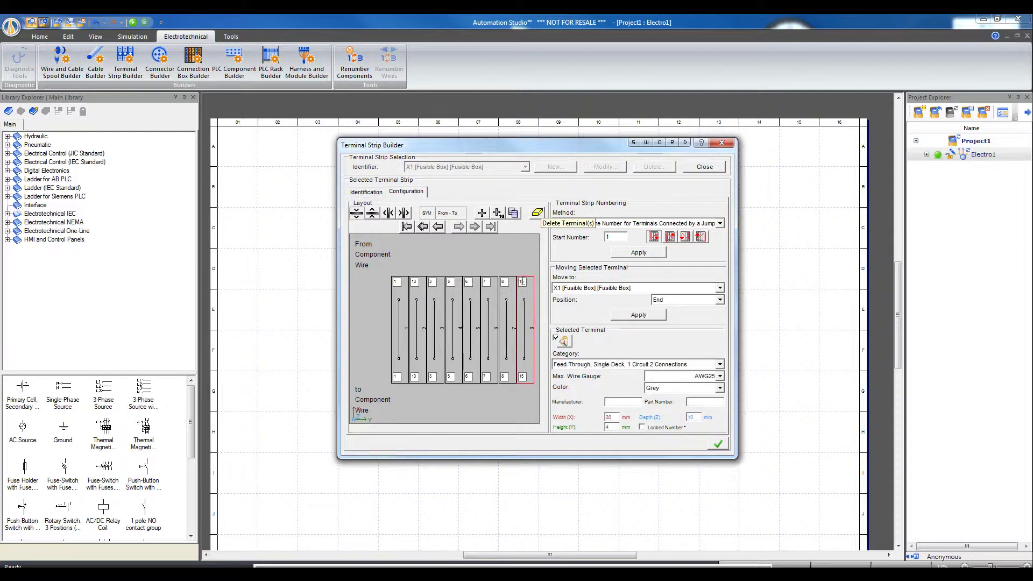
pyautogui.click(513, 214)
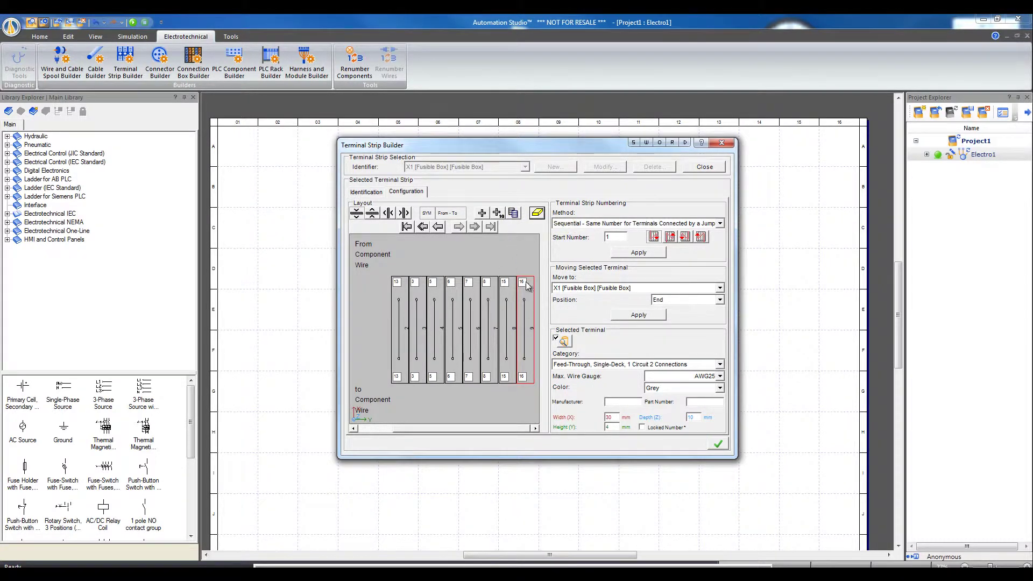
pyautogui.click(537, 215)
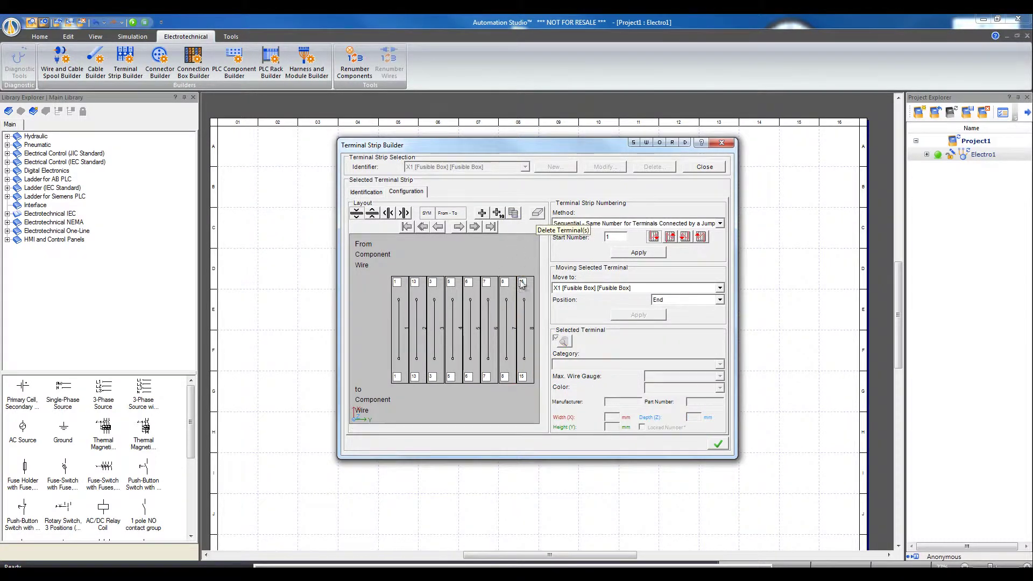
pyautogui.click(416, 347)
pyautogui.click(720, 365)
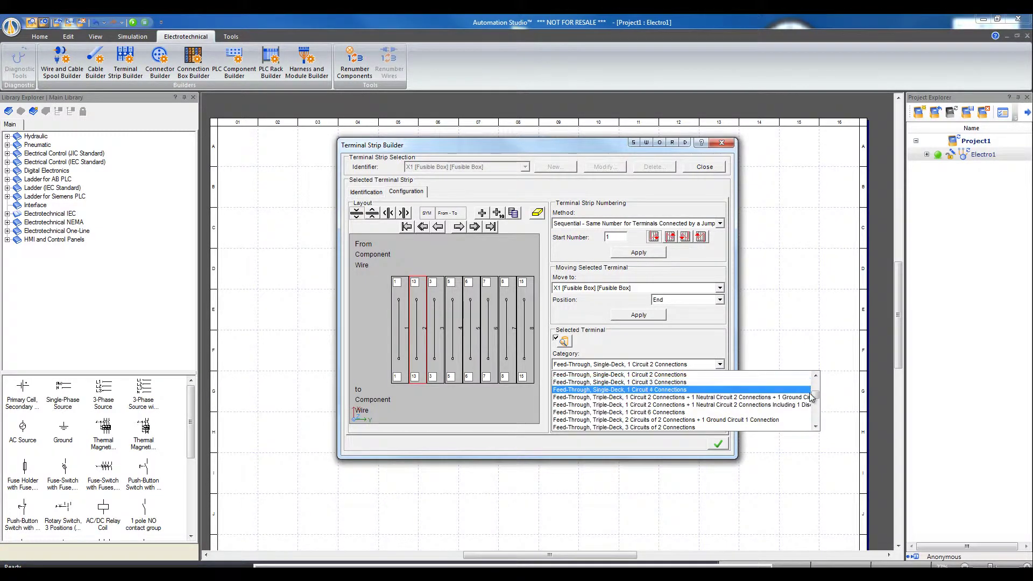
# Set the second terminal to Feed-Through, Double-Deck, 1 Circuit 2 Connections + 1 Ground.
pyautogui.scroll(2, 818, 397)
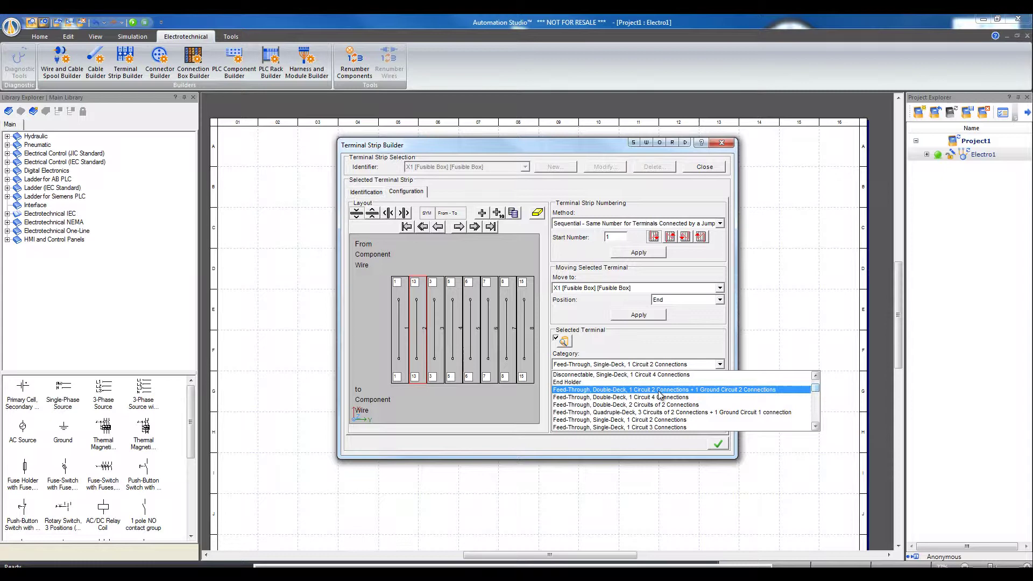
pyautogui.click(783, 390)
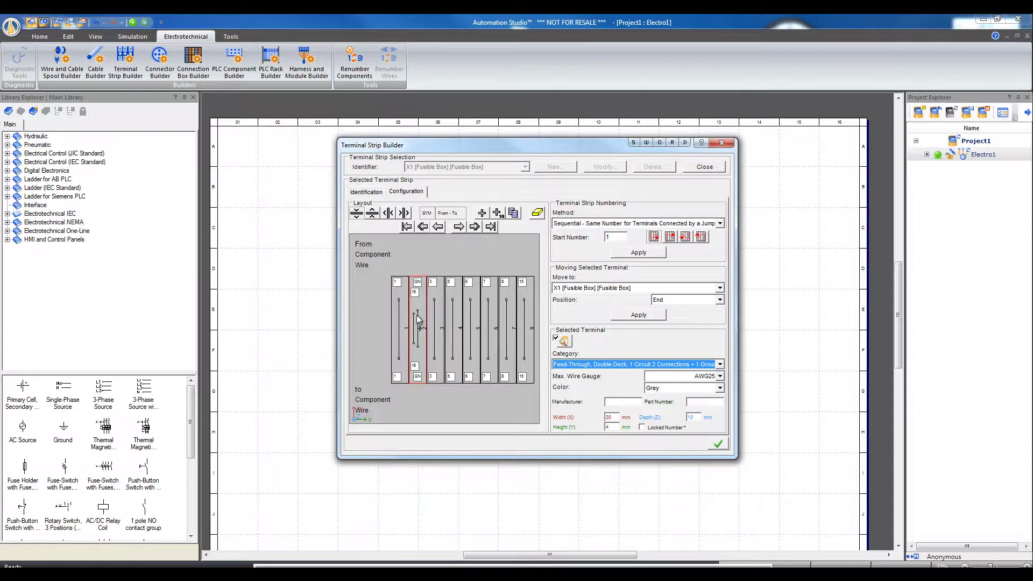
pyautogui.click(459, 227)
pyautogui.click(459, 227)
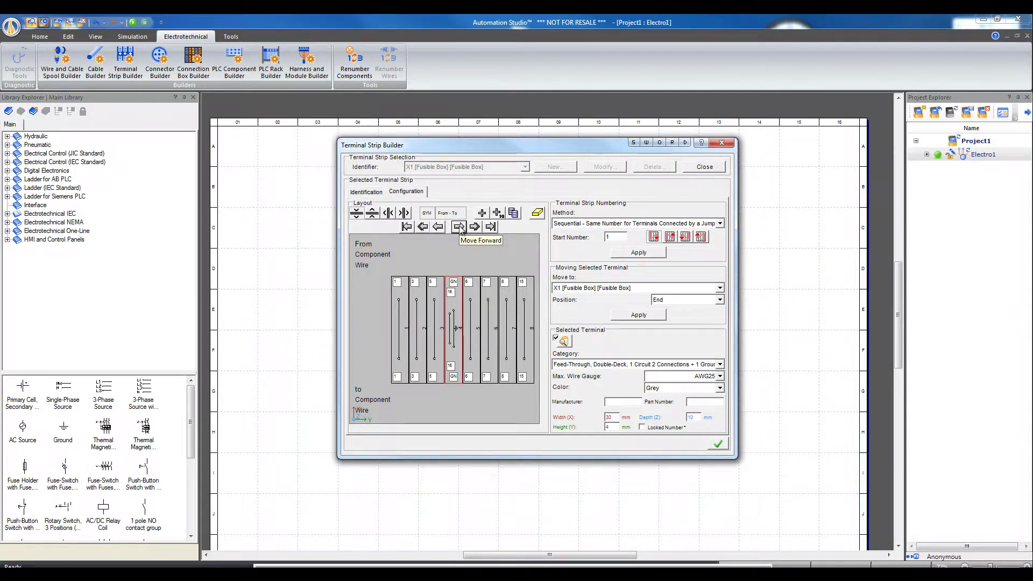
pyautogui.click(459, 227)
pyautogui.click(439, 227)
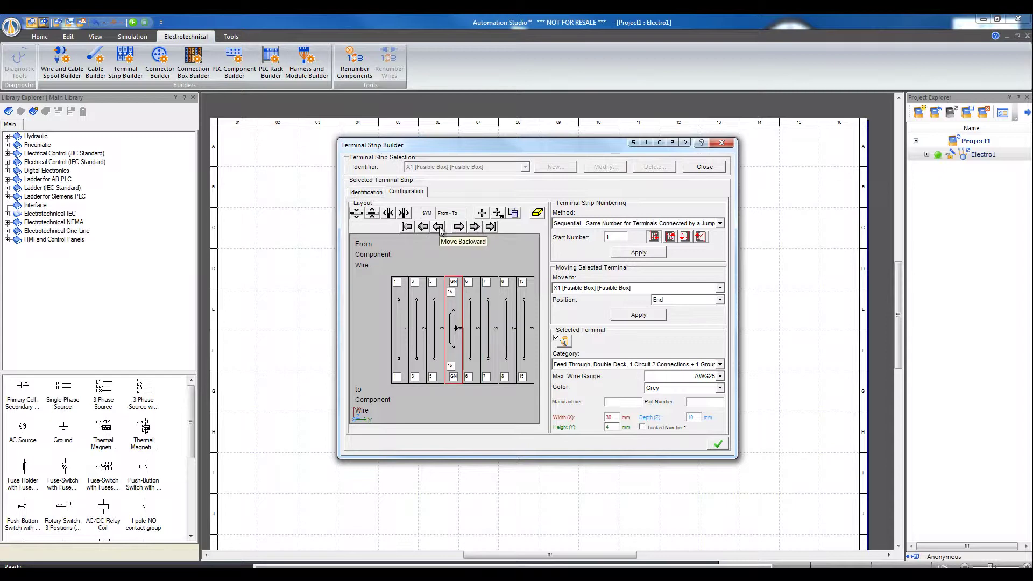
pyautogui.click(439, 227)
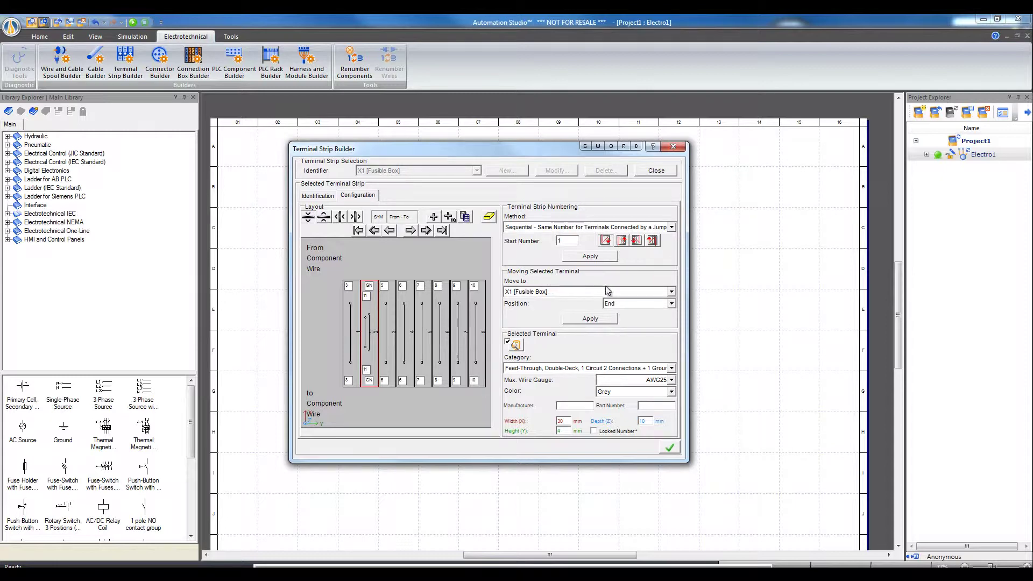
pyautogui.click(670, 291)
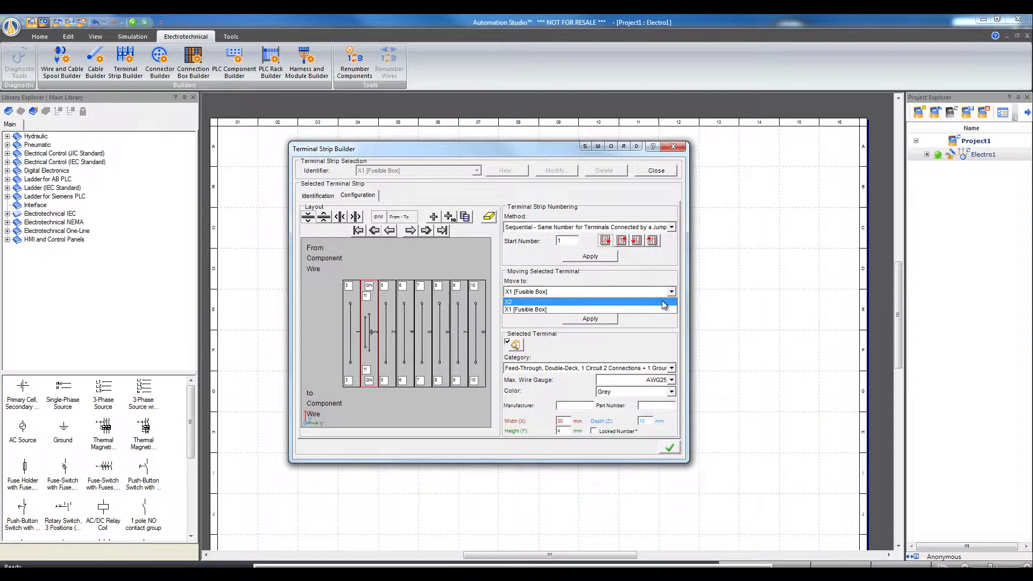
pyautogui.click(663, 301)
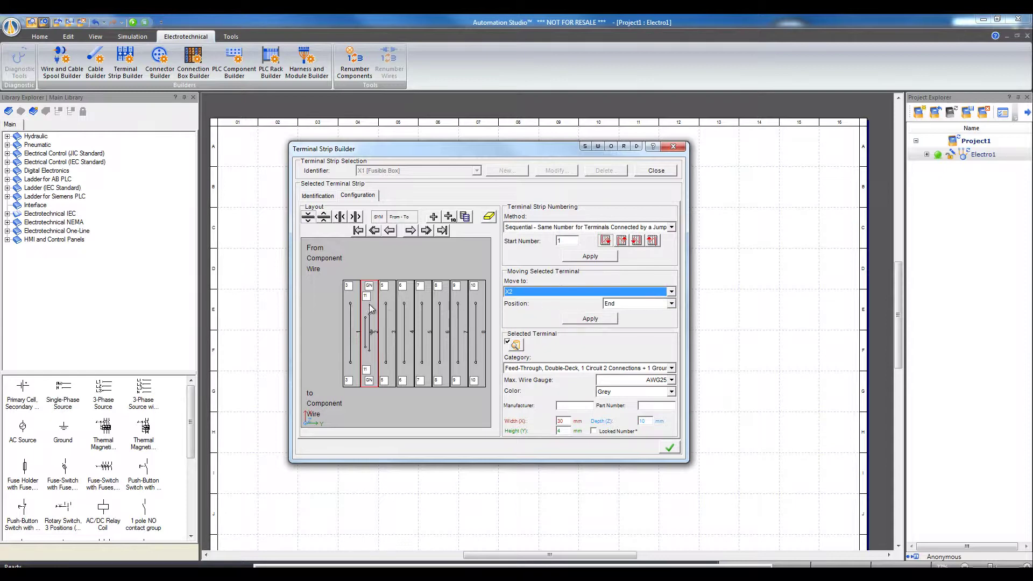
pyautogui.click(371, 326)
pyautogui.click(671, 303)
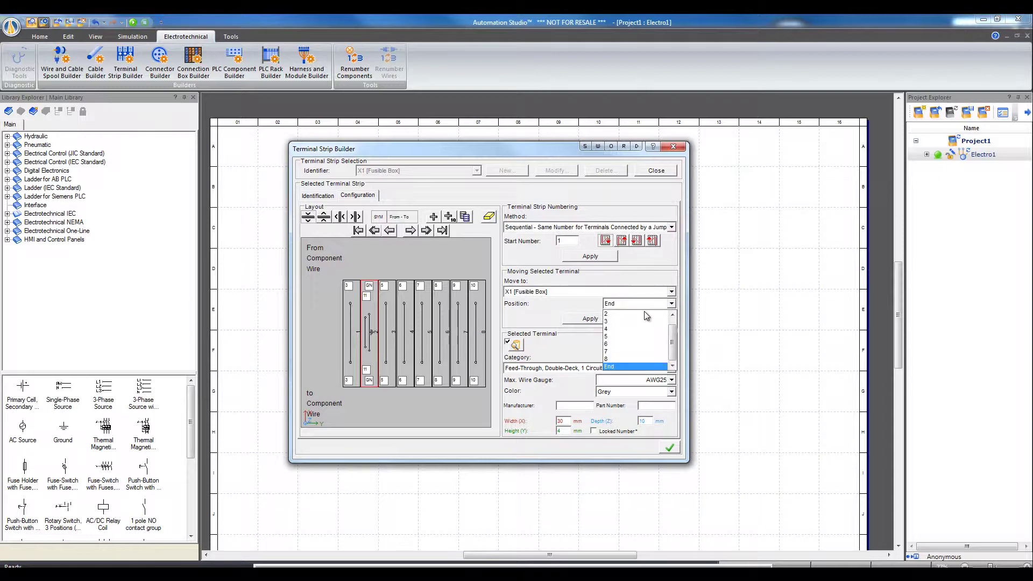
pyautogui.click(631, 336)
pyautogui.click(591, 319)
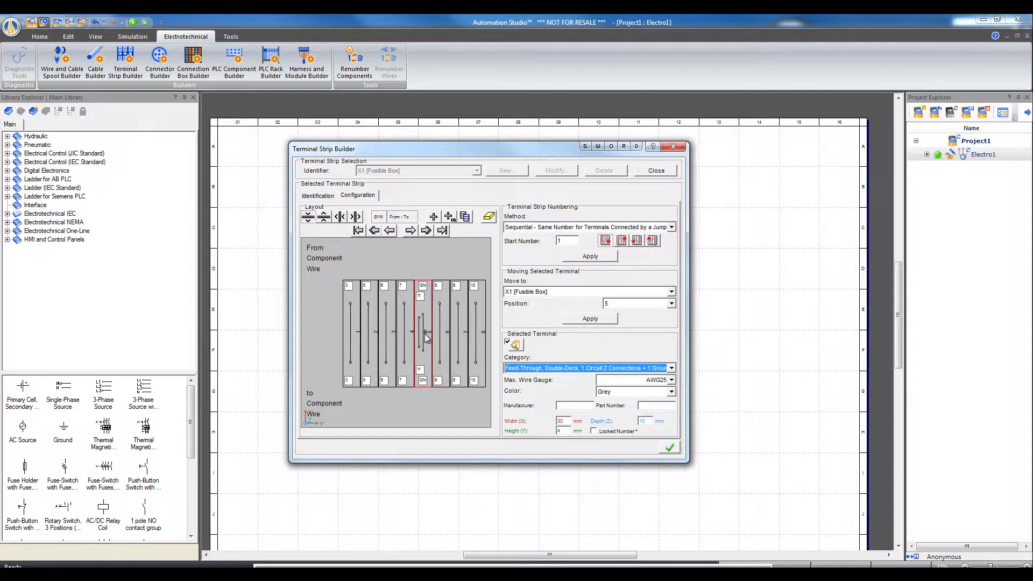
pyautogui.click(671, 304)
pyautogui.click(633, 313)
pyautogui.click(590, 319)
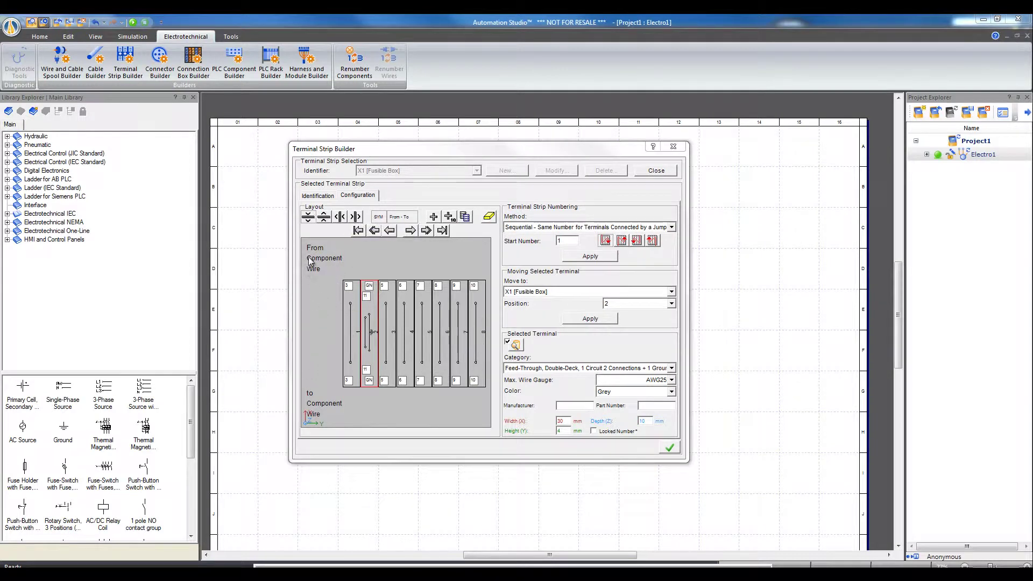
# Flip strip X1, rotate it horizontal, and set wiring to From: Left, To: Right.
pyautogui.click(324, 216)
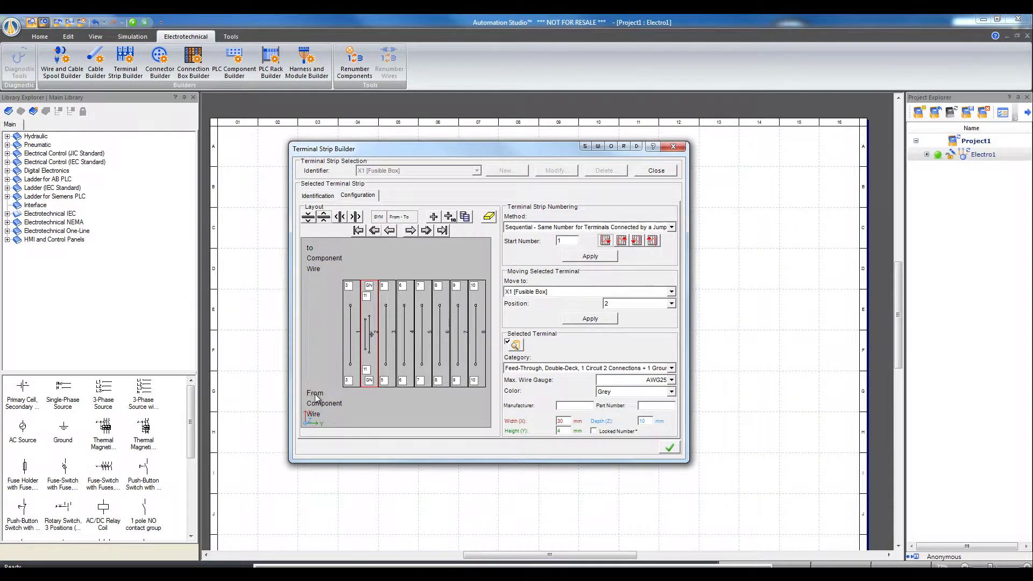
pyautogui.click(340, 218)
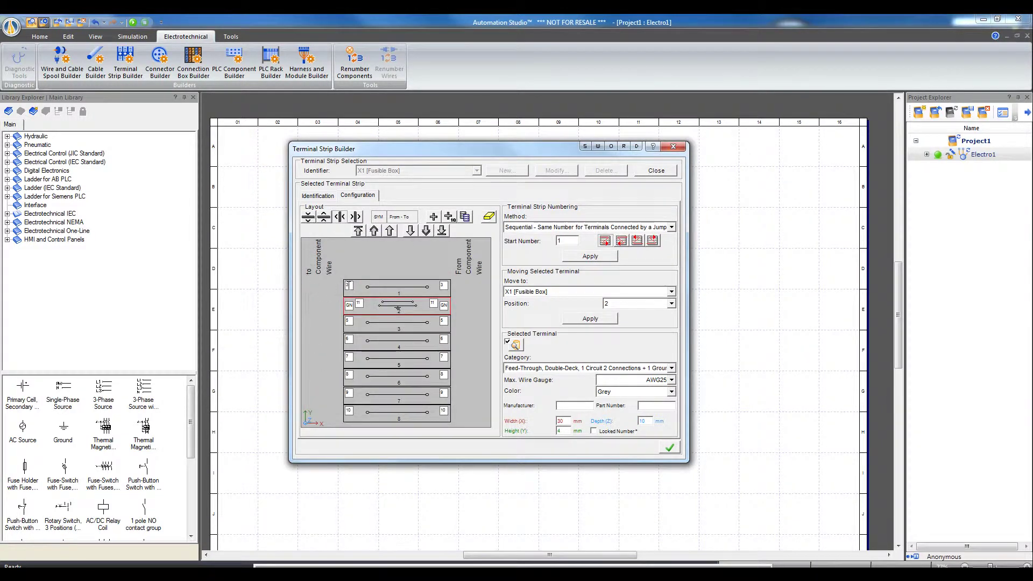
pyautogui.click(355, 217)
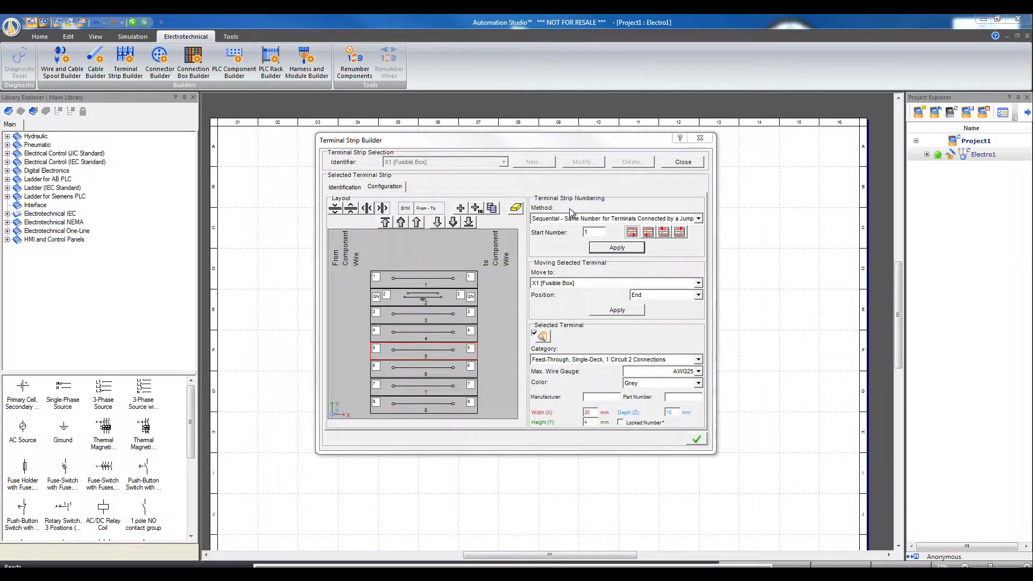
pyautogui.click(697, 219)
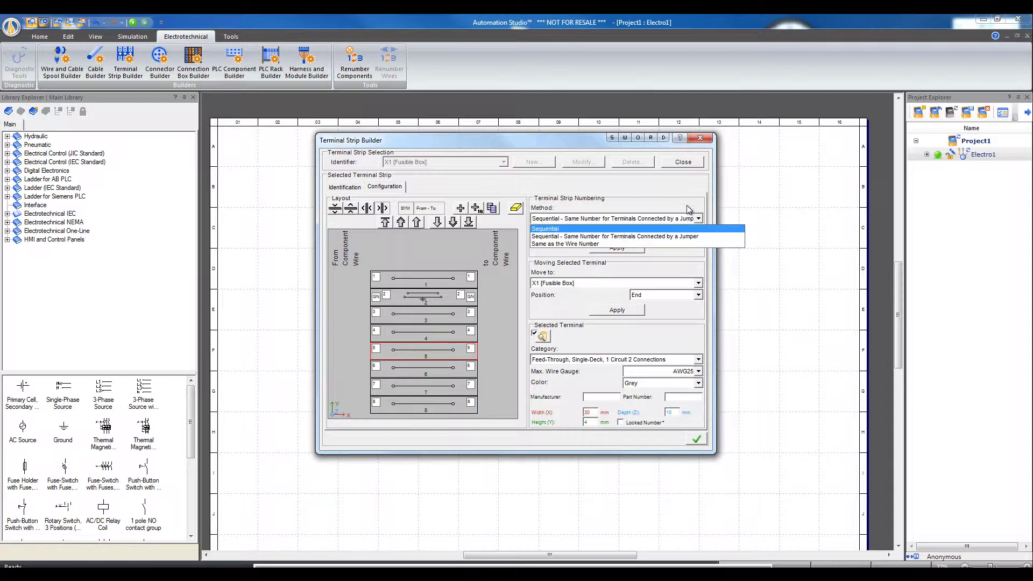
pyautogui.click(686, 236)
pyautogui.press('Tab')
pyautogui.write('10')
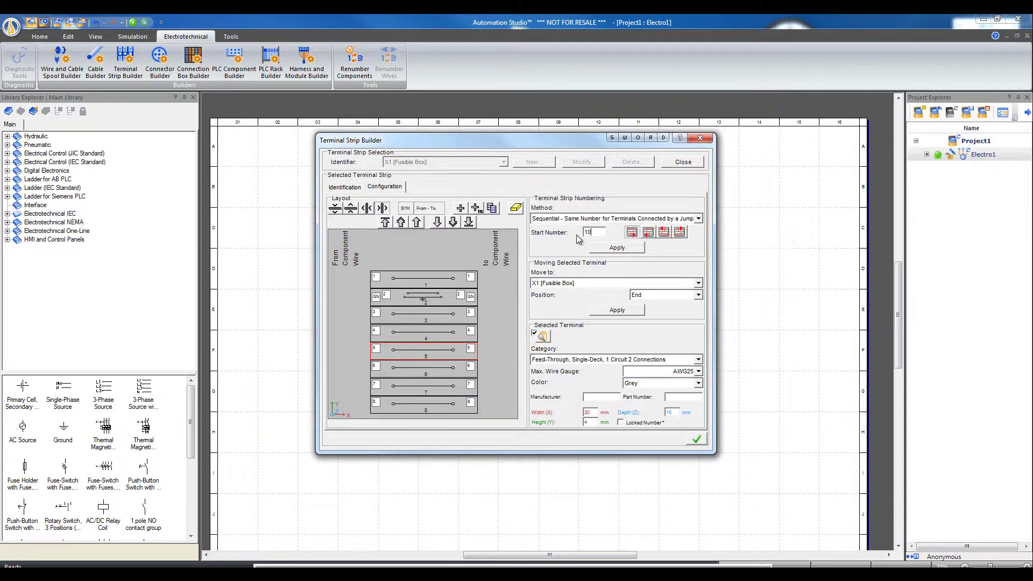
pyautogui.click(621, 250)
pyautogui.doubleClick(589, 231)
pyautogui.write('1')
pyautogui.click(615, 249)
pyautogui.click(664, 232)
pyautogui.click(617, 248)
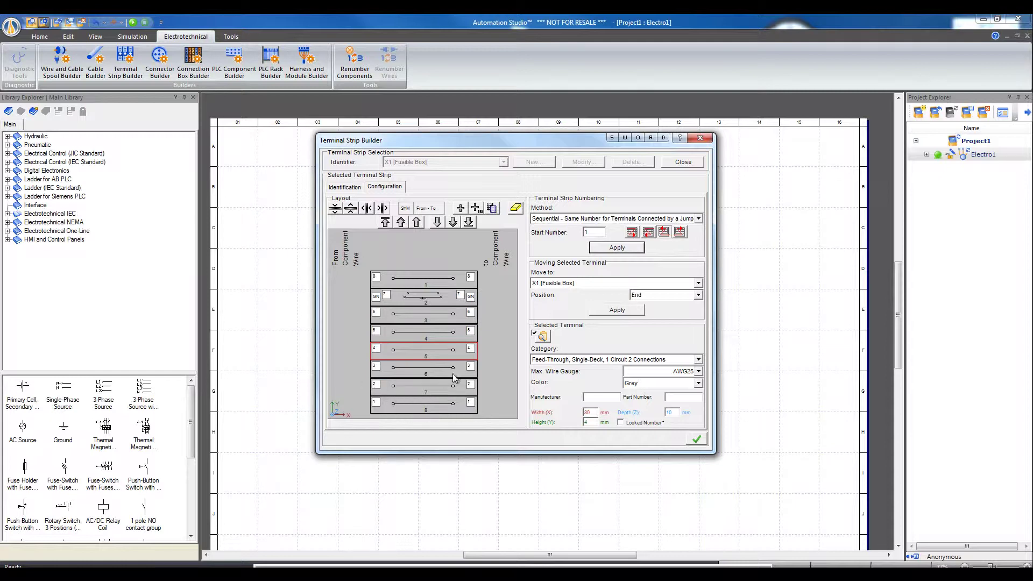
pyautogui.click(631, 232)
pyautogui.click(624, 247)
# Widen terminal 4 of strip X1 to 50 mm in its Width (X) field.
pyautogui.click(433, 337)
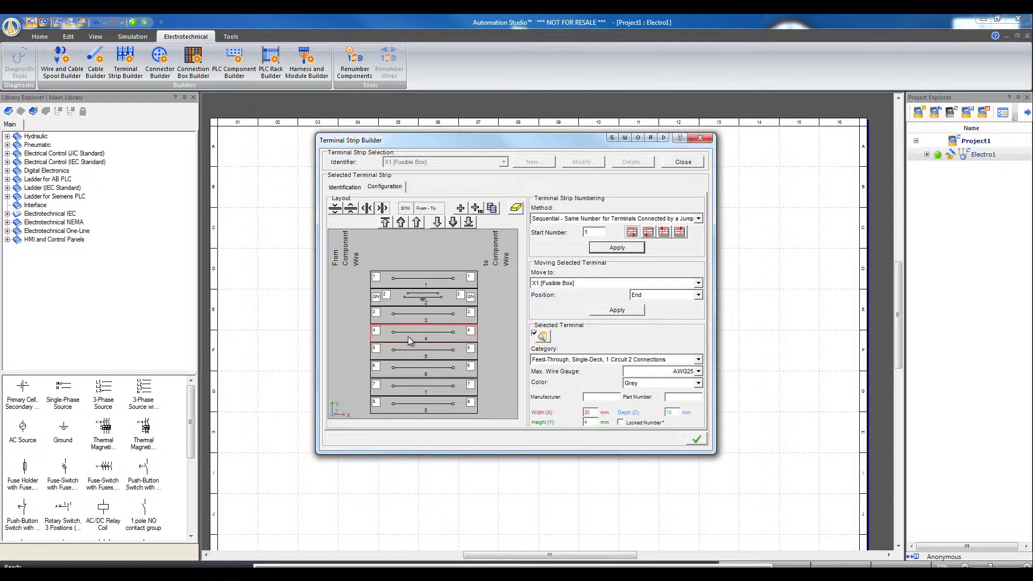
pyautogui.click(586, 412)
pyautogui.press('Tab')
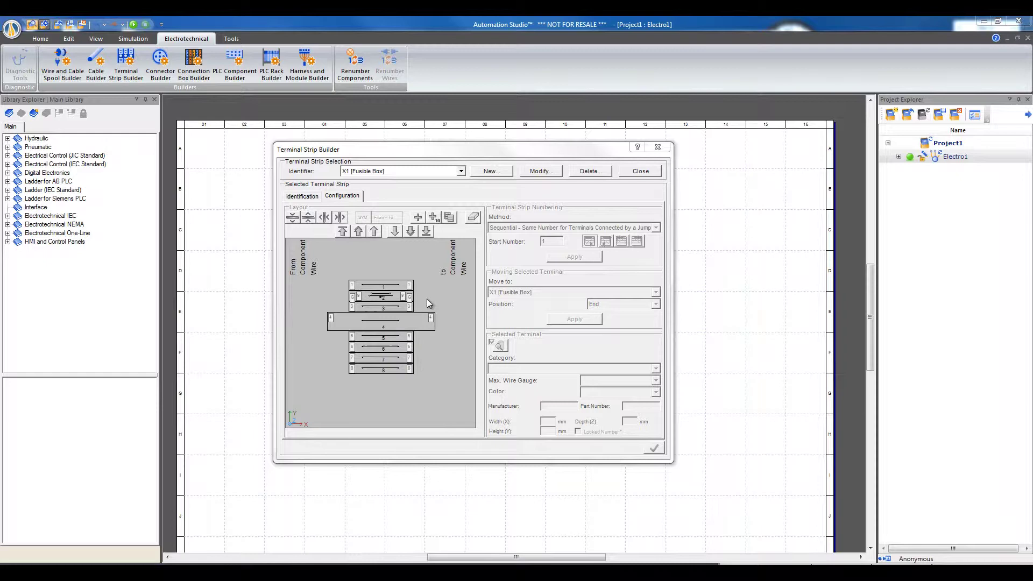
# Resize terminal 4 to width 30 and height 4, save X1, and close the builder.
pyautogui.click(536, 174)
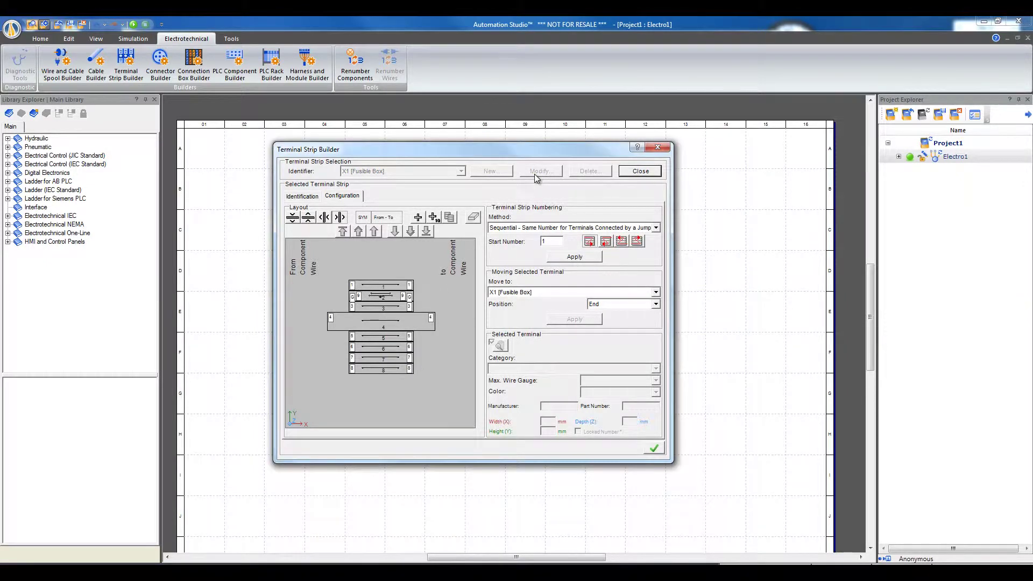
pyautogui.click(374, 323)
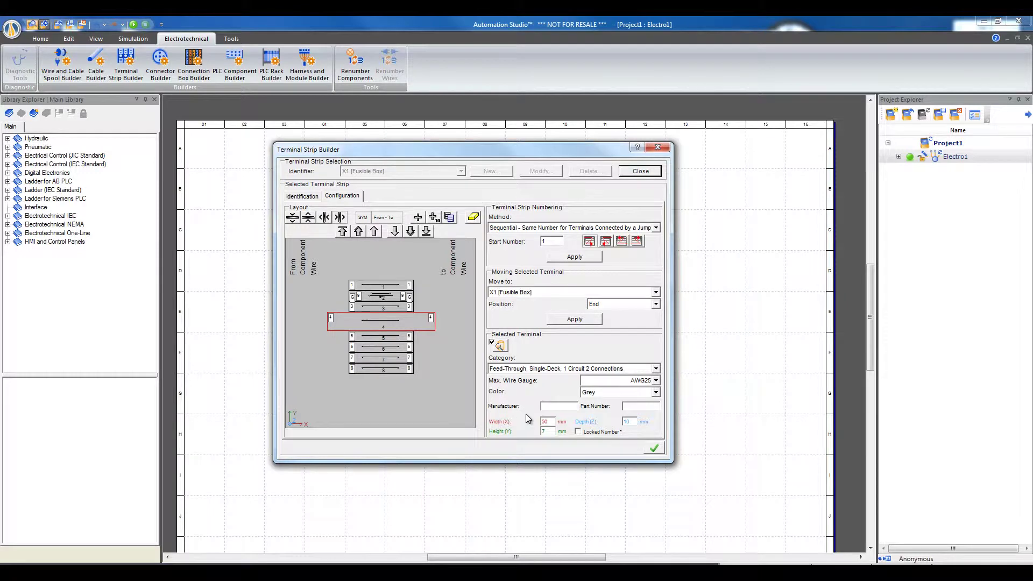
pyautogui.doubleClick(544, 422)
pyautogui.write('30')
pyautogui.click(550, 431)
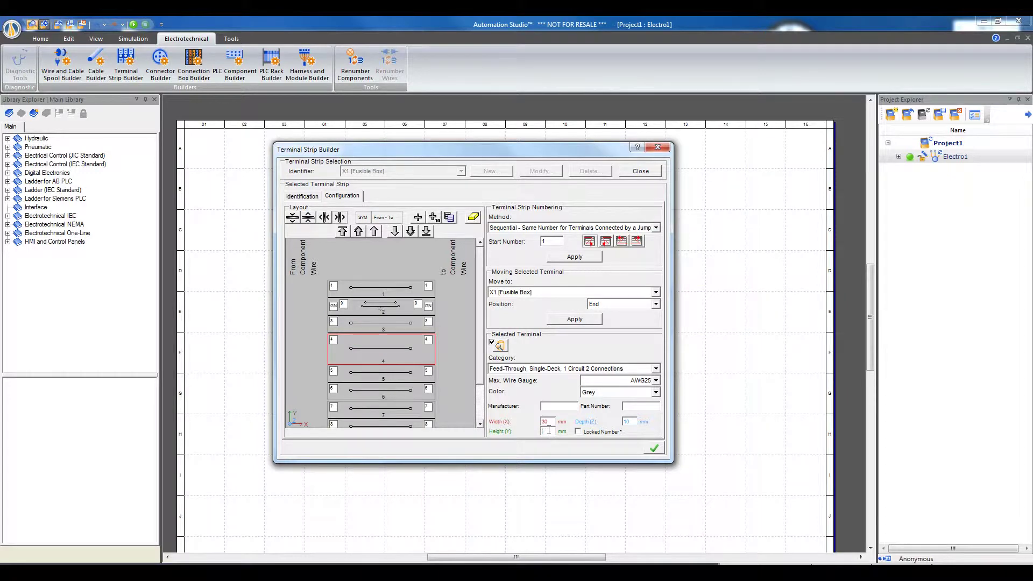
pyautogui.write('4')
pyautogui.click(552, 422)
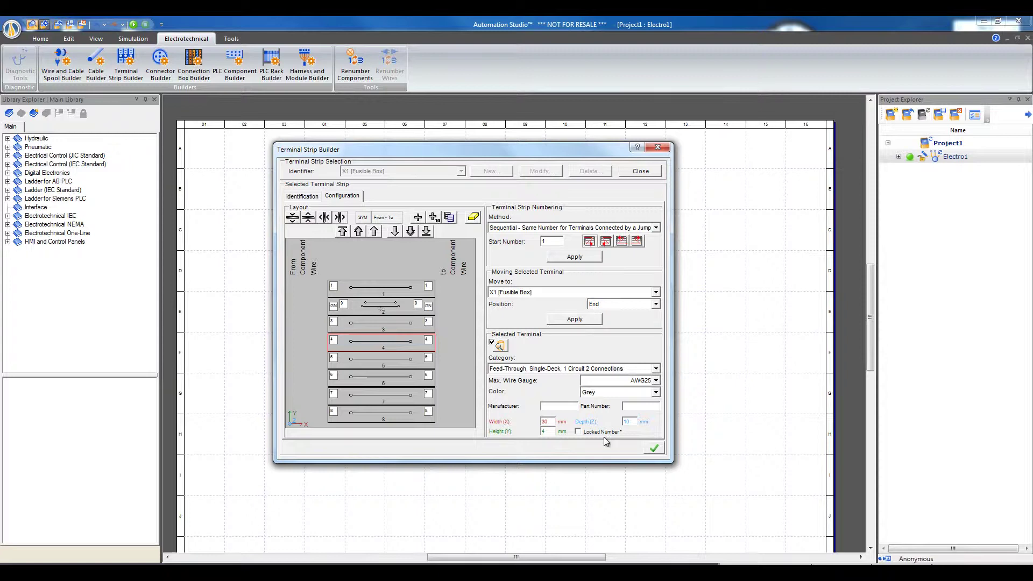
pyautogui.click(654, 448)
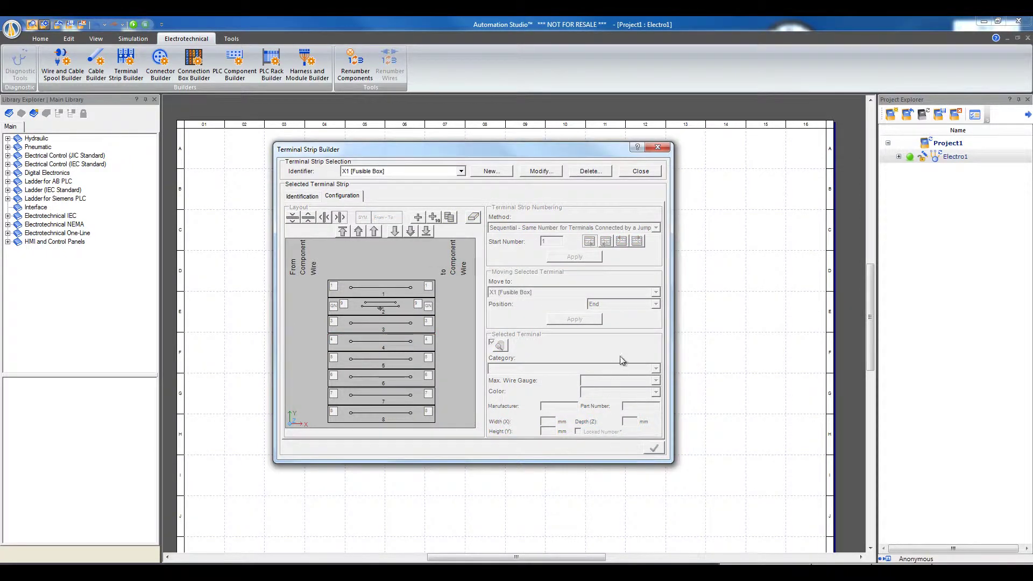
pyautogui.click(657, 148)
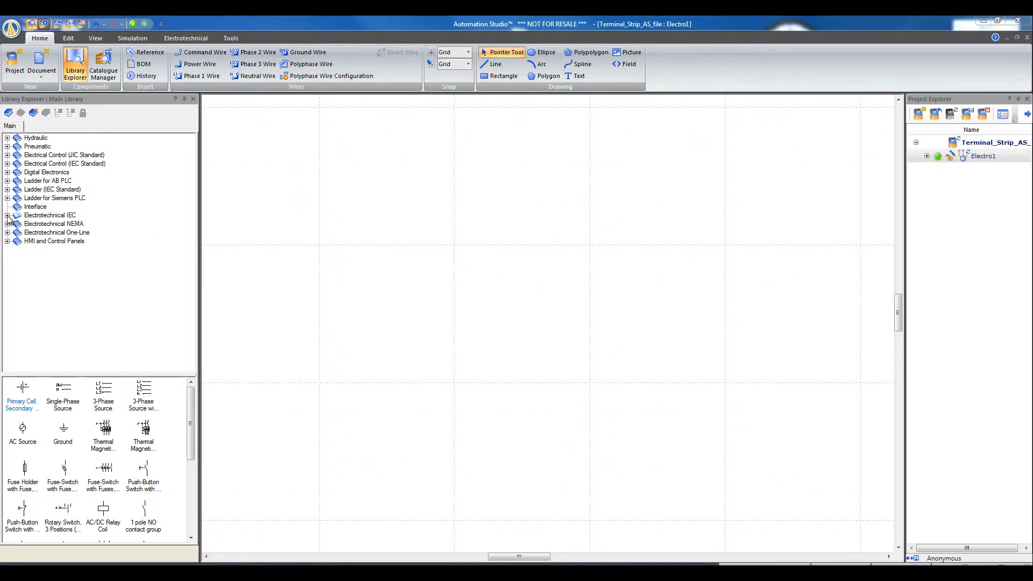
# Drag Feed-Through Terminal, Single-Deck, 1 Circuit from Lines and Connections > Terminals onto Electro1.
pyautogui.click(8, 215)
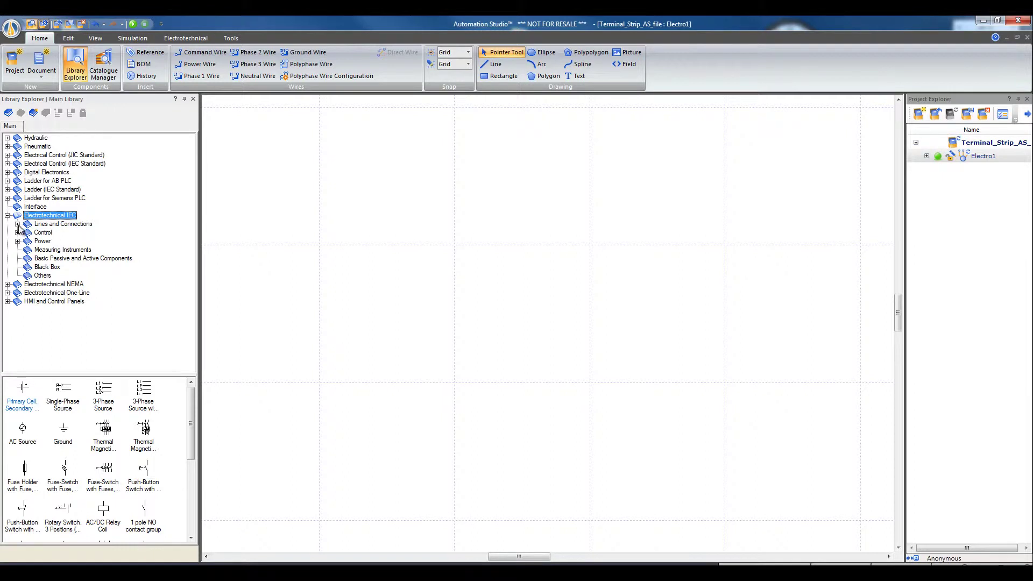
pyautogui.click(18, 225)
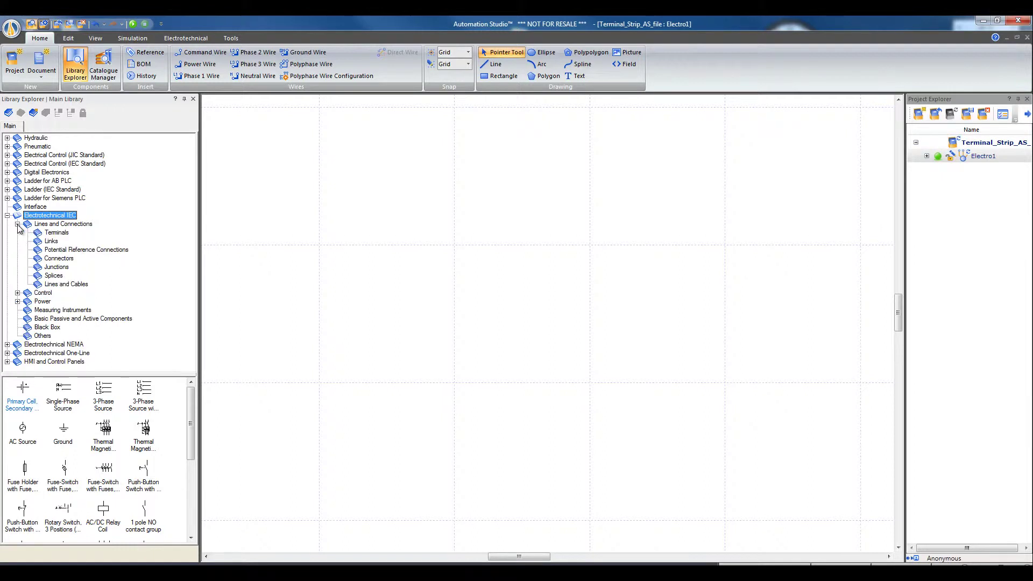
pyautogui.click(49, 235)
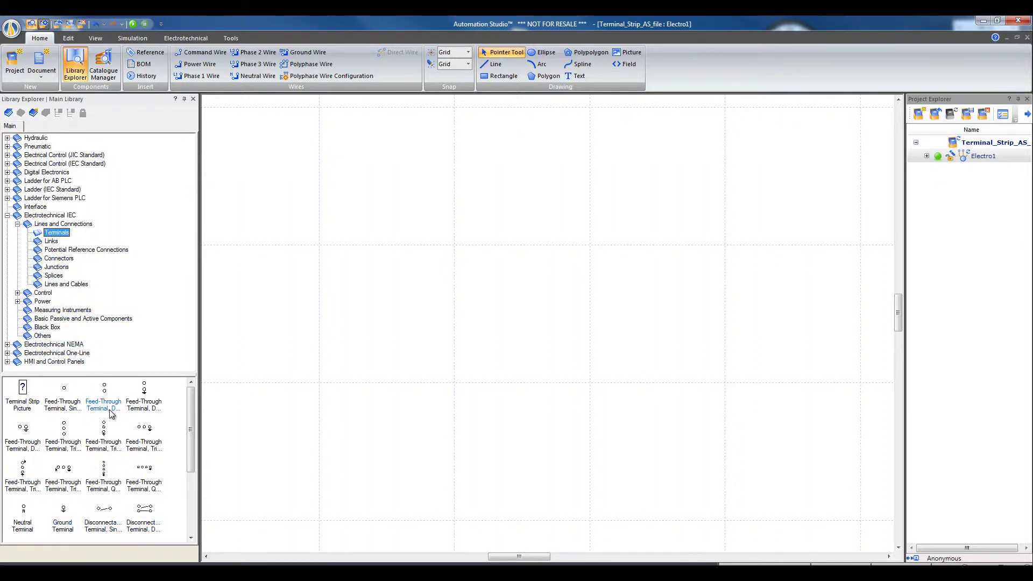
pyautogui.moveTo(191, 421)
pyautogui.mouseDown()
pyautogui.moveTo(196, 474)
pyautogui.moveTo(192, 422)
pyautogui.mouseUp()
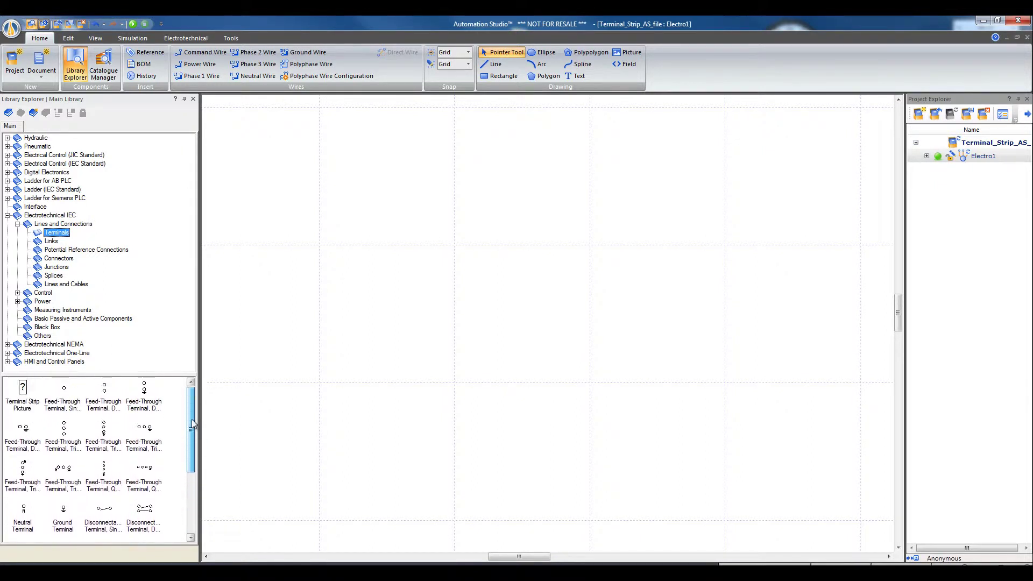
pyautogui.click(64, 396)
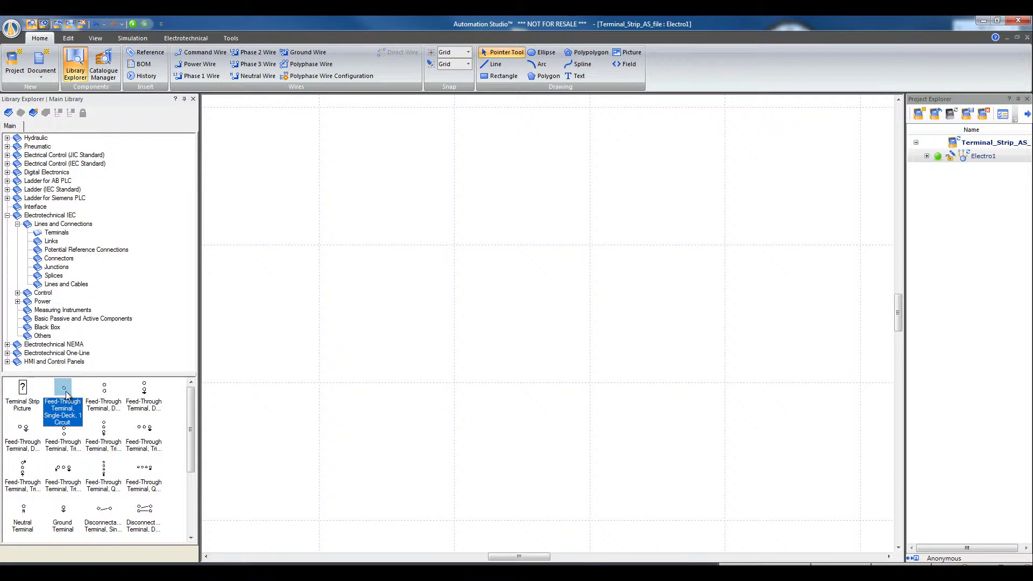
pyautogui.click(65, 398)
pyautogui.moveTo(64, 395); pyautogui.dragTo(371, 285)
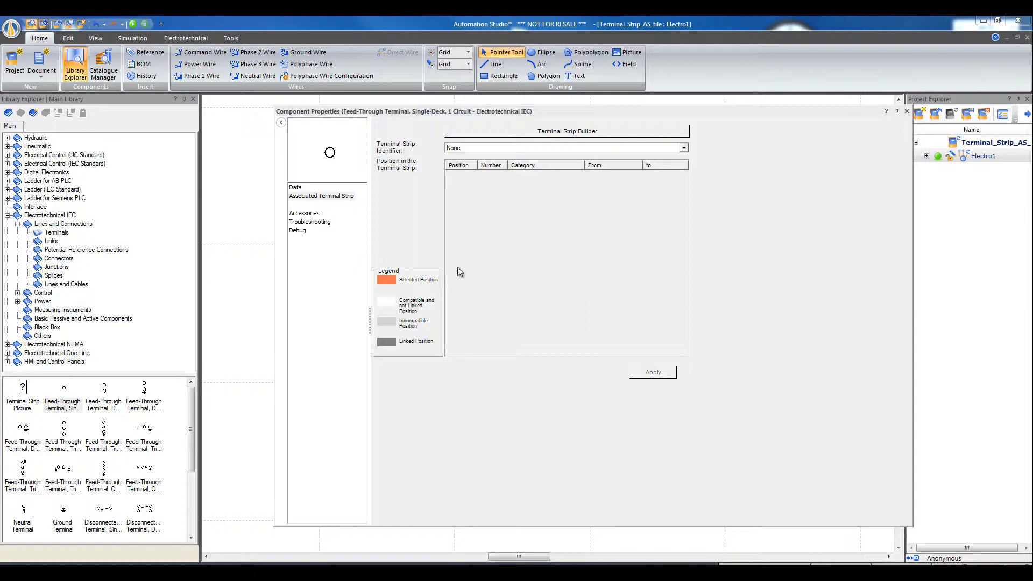
# Assign the new terminal to position 1 of strip X1 [Fusible Box], giving label X1 [Fusible Box]:1.
pyautogui.click(684, 149)
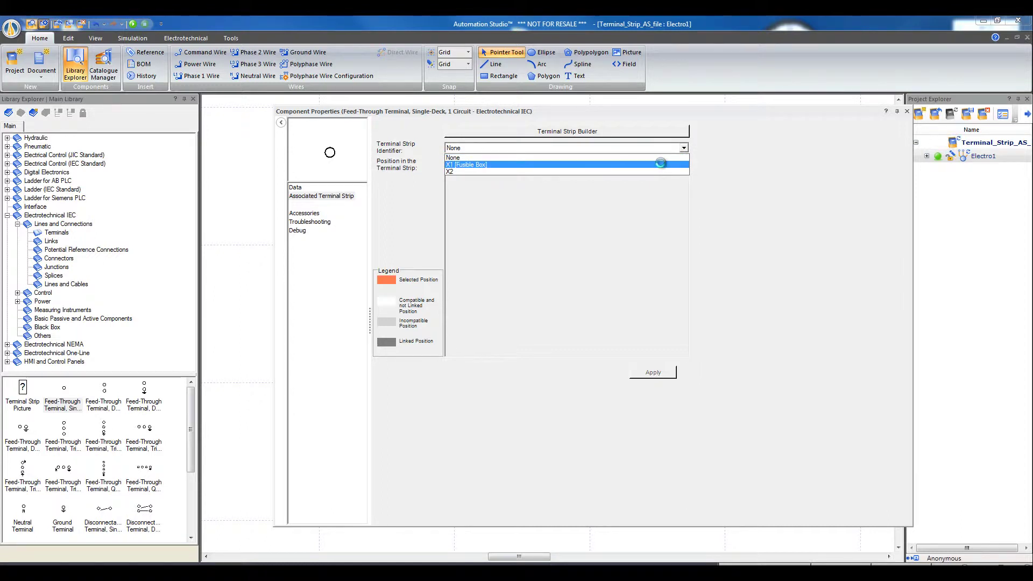
pyautogui.click(661, 165)
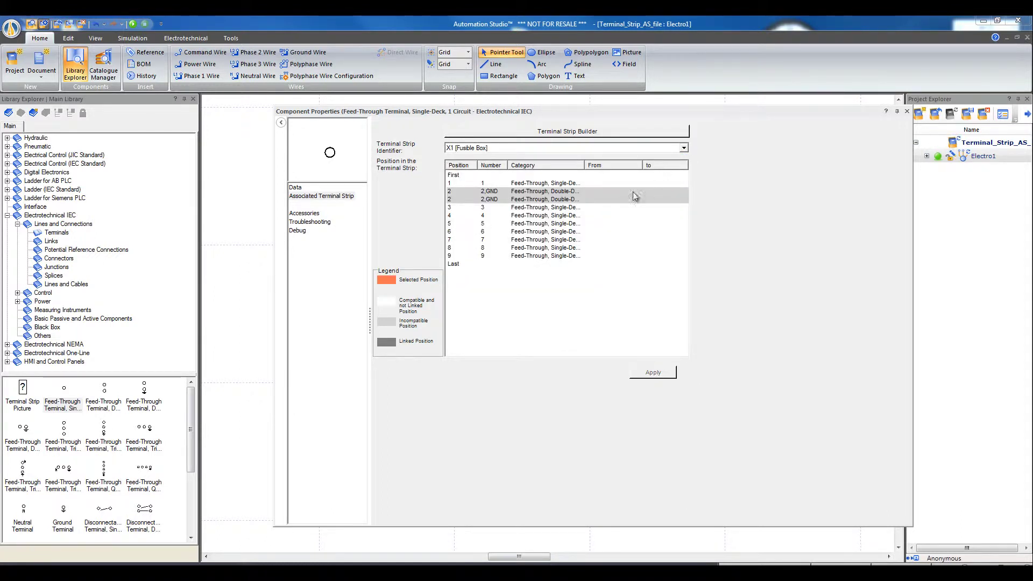
pyautogui.click(563, 184)
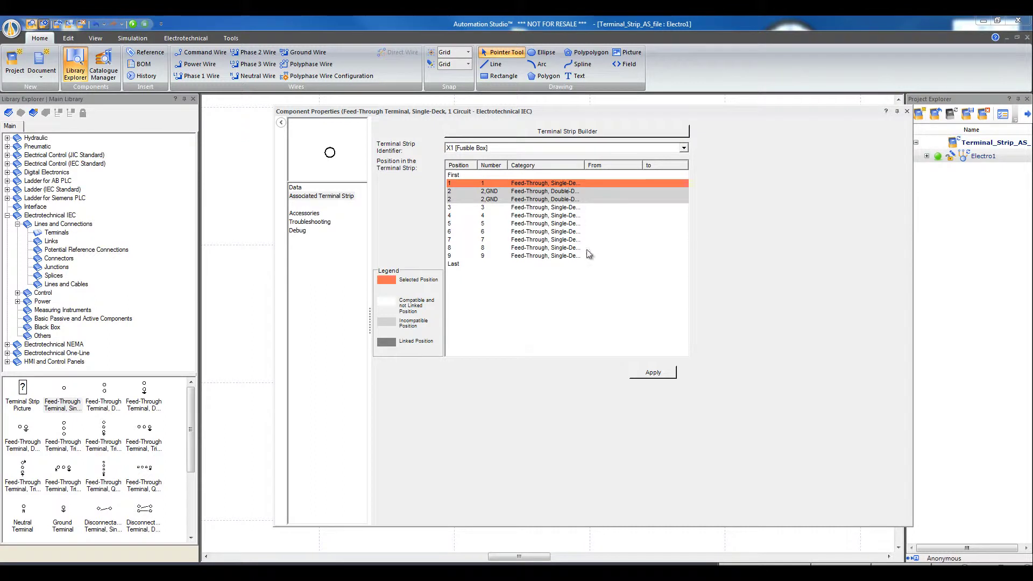
pyautogui.click(652, 372)
pyautogui.click(907, 112)
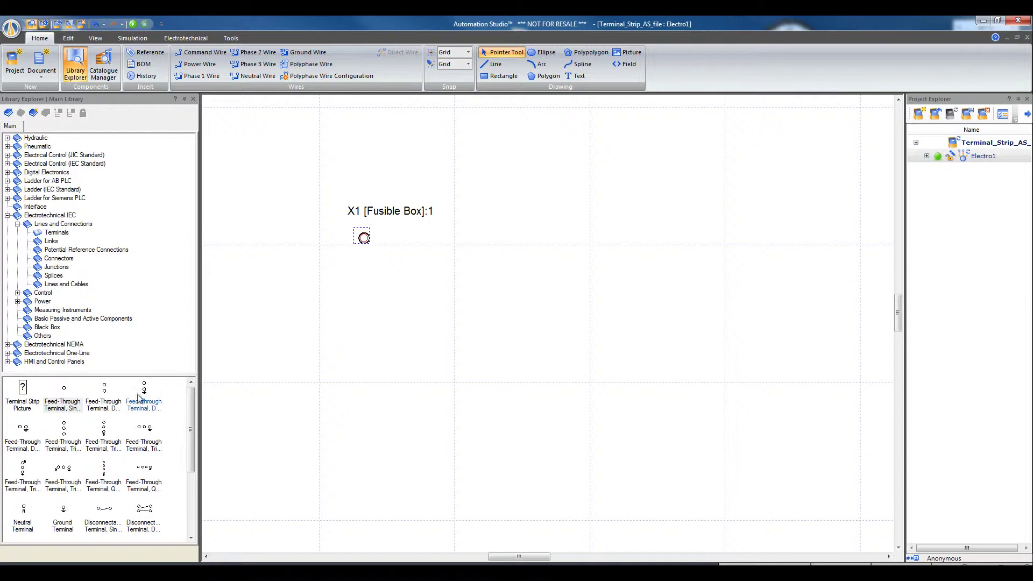
# Place a double-deck ground feed-through terminal and assign it to X1 [Fusible Box] position 2,GND.
pyautogui.moveTo(152, 395); pyautogui.dragTo(372, 300)
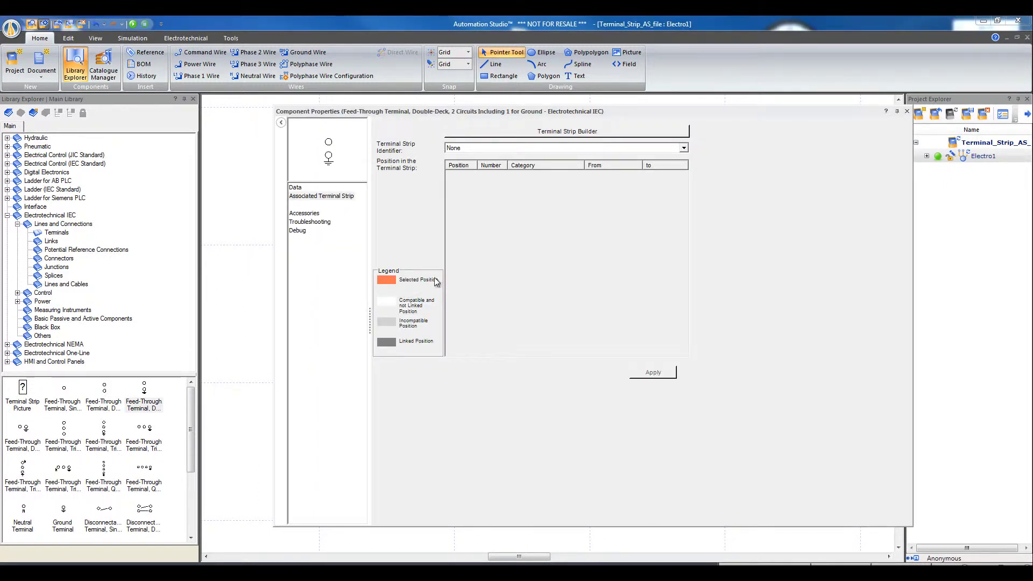
pyautogui.click(683, 150)
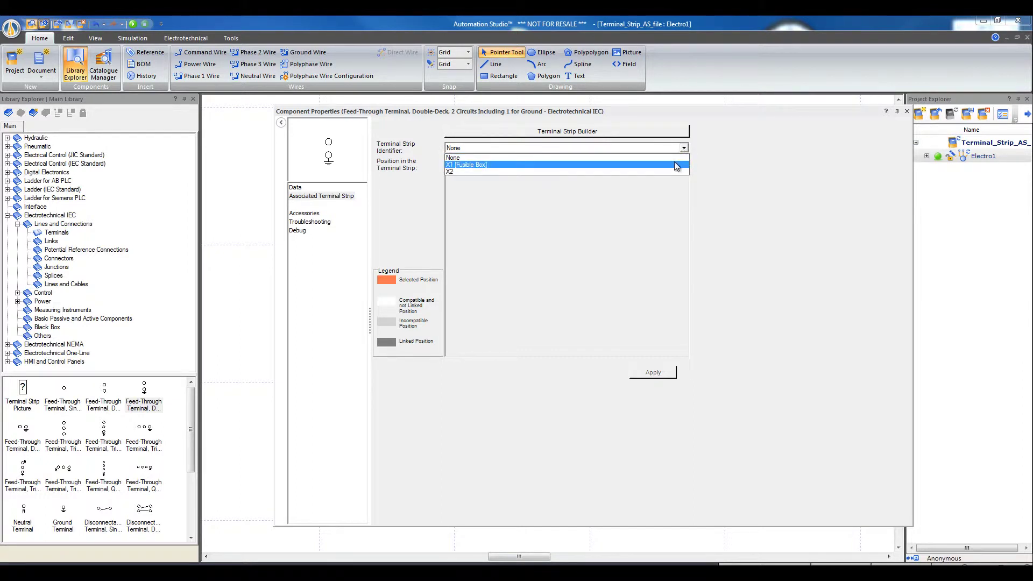
pyautogui.click(673, 164)
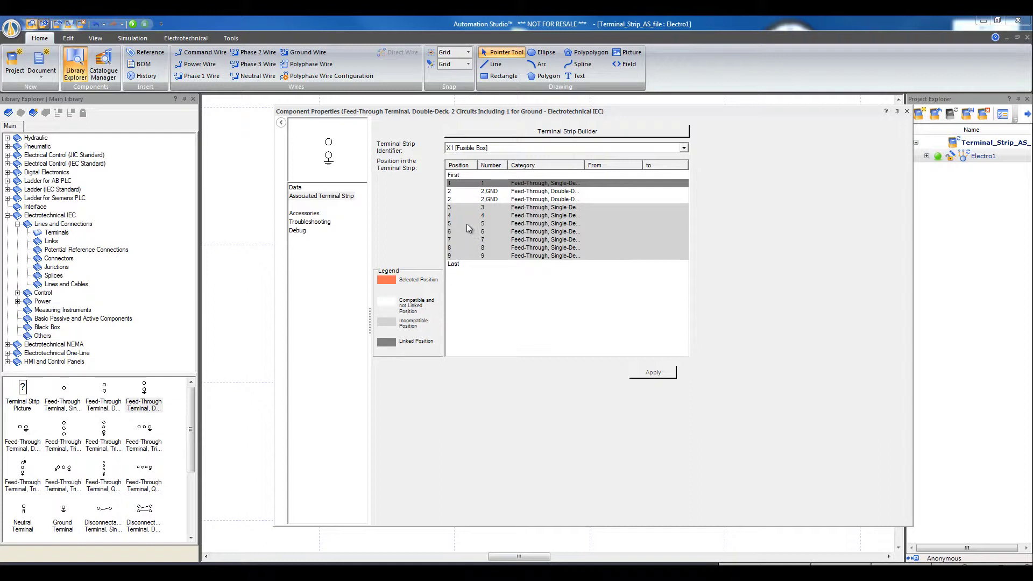
pyautogui.click(487, 198)
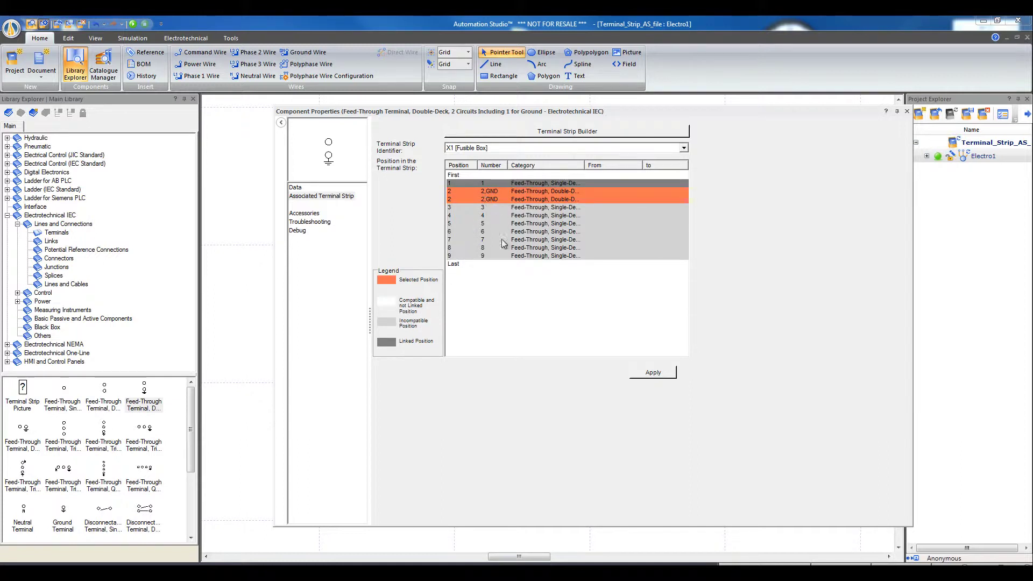
pyautogui.click(653, 373)
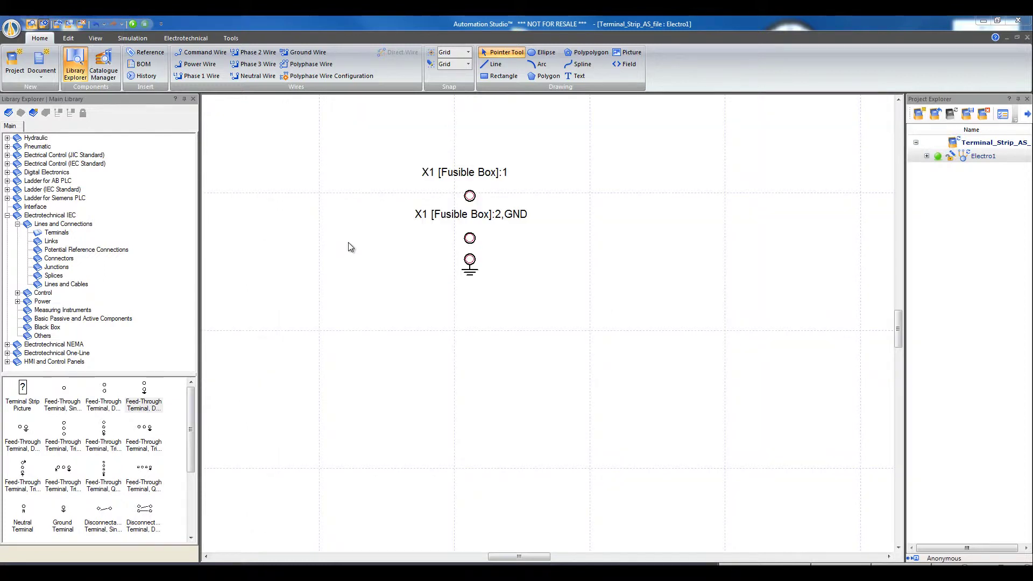
# Move the :1 and 2,GND labels left of their terminals, then copy terminal 1 downward for terminals 3–8.
pyautogui.click(463, 174)
pyautogui.moveTo(463, 173); pyautogui.dragTo(403, 198)
pyautogui.click(471, 217)
pyautogui.moveTo(471, 216); pyautogui.dragTo(401, 252)
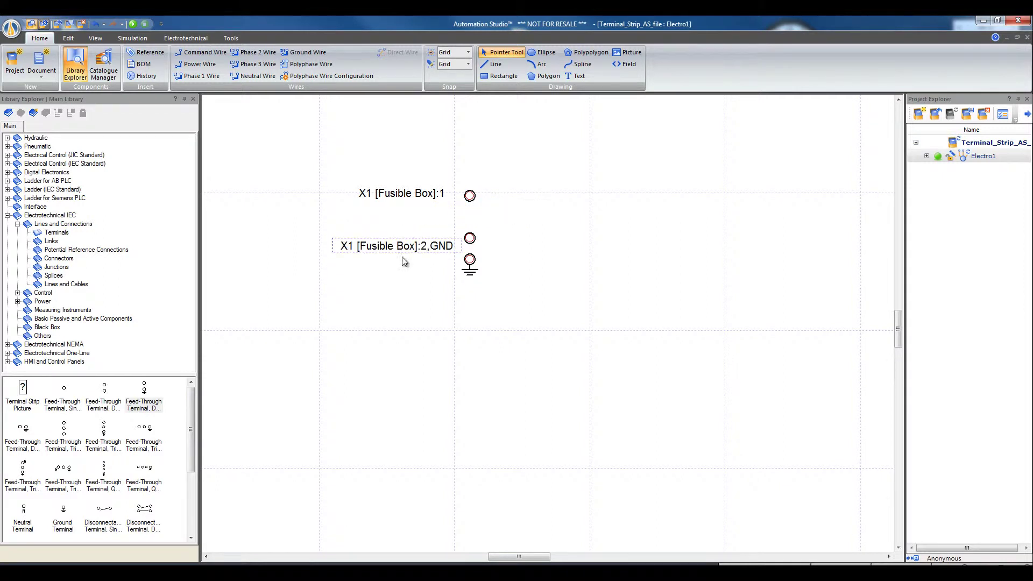
pyautogui.click(461, 190)
pyautogui.moveTo(461, 189); pyautogui.dragTo(461, 452)
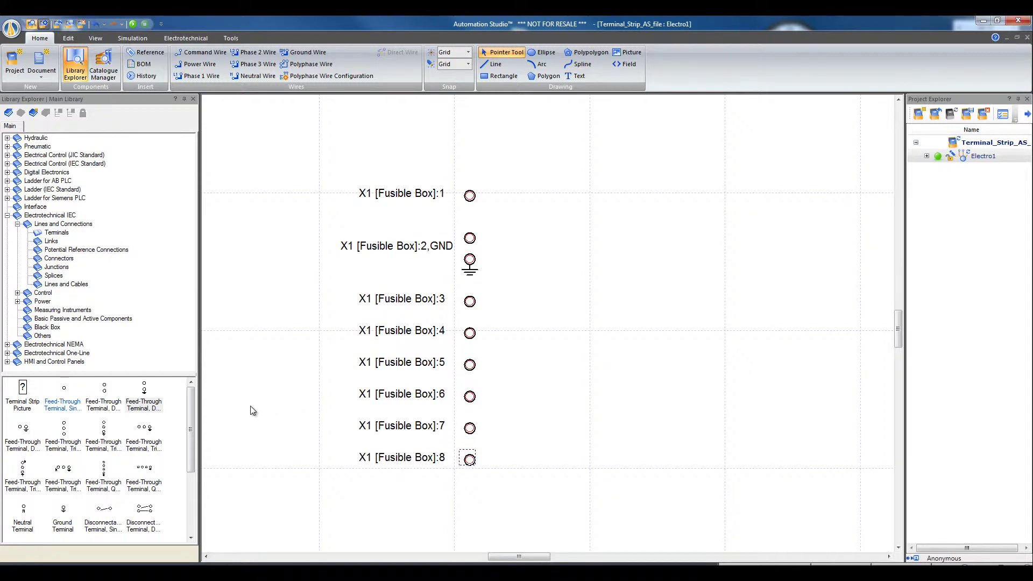
# Place a Terminal Strip Picture on the sheet and link it to strip X1 [Fusible Box].
pyautogui.click(22, 393)
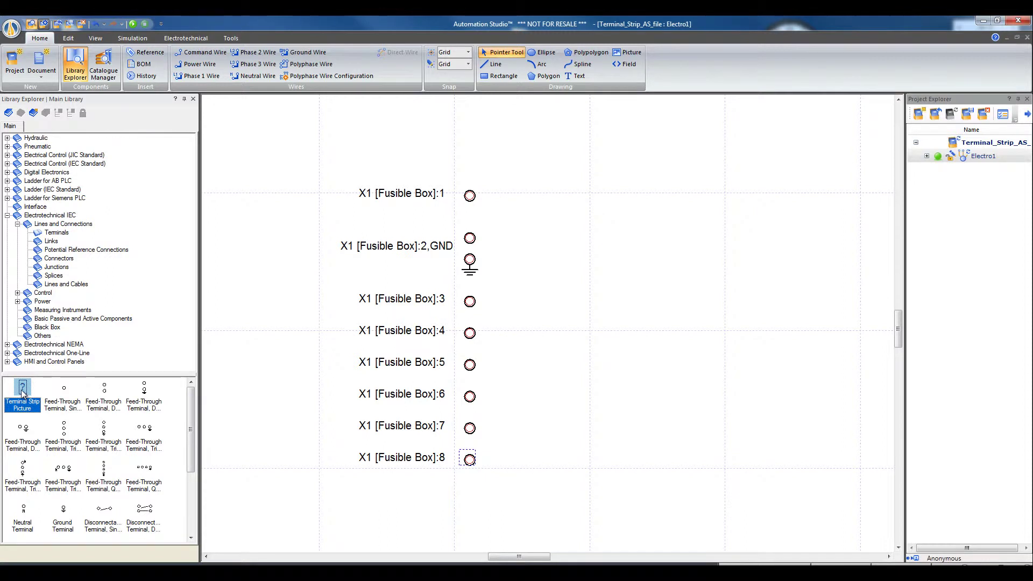
pyautogui.moveTo(23, 393); pyautogui.dragTo(707, 329)
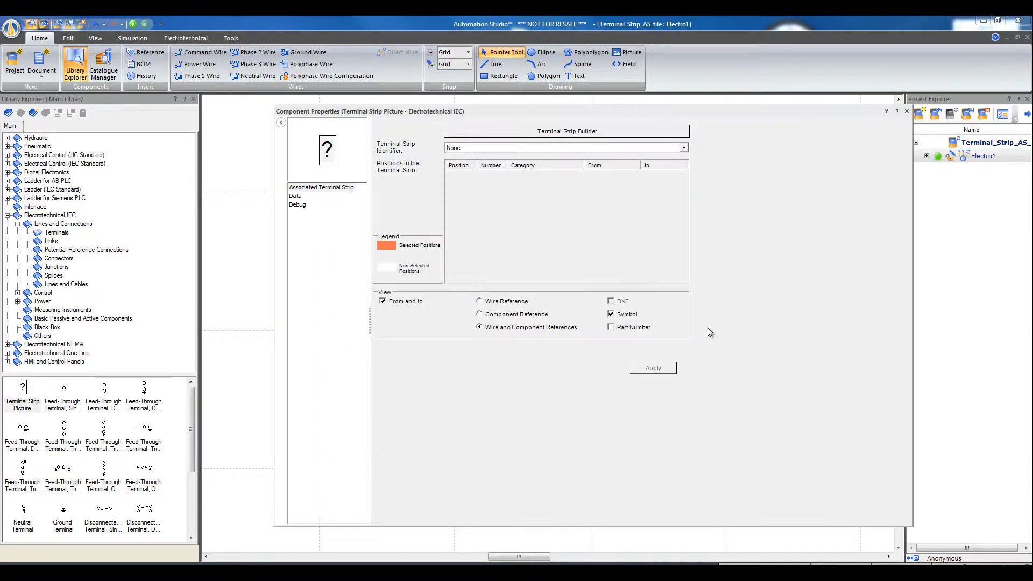
pyautogui.click(683, 149)
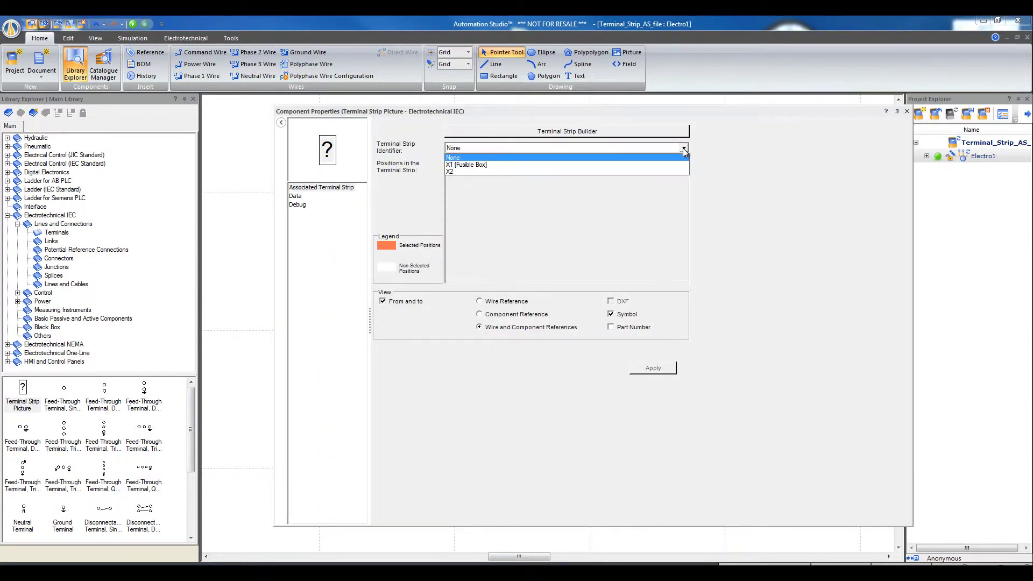
pyautogui.click(659, 163)
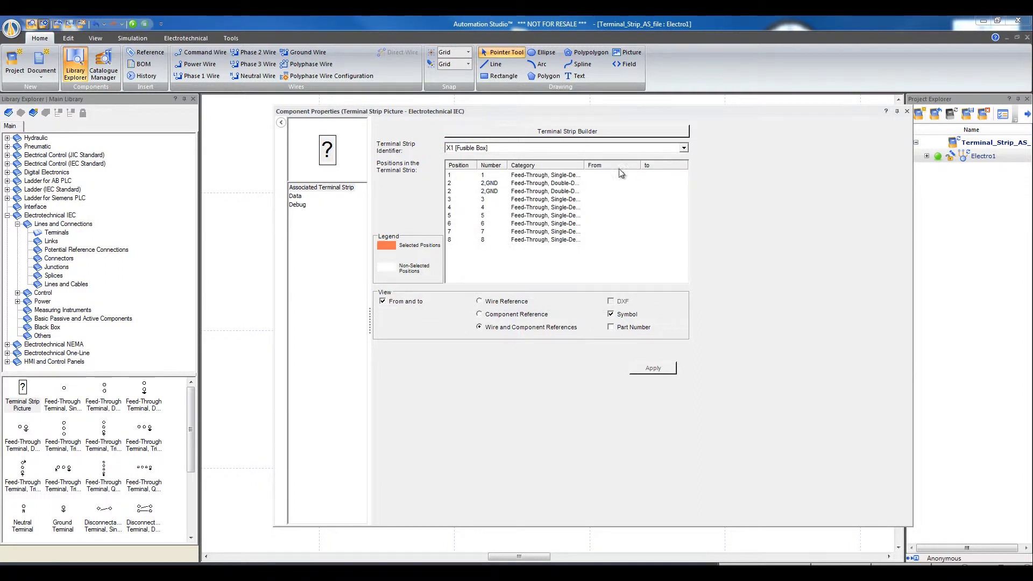
# Select positions 1 through 8 for the strip picture and apply them.
pyautogui.click(560, 176)
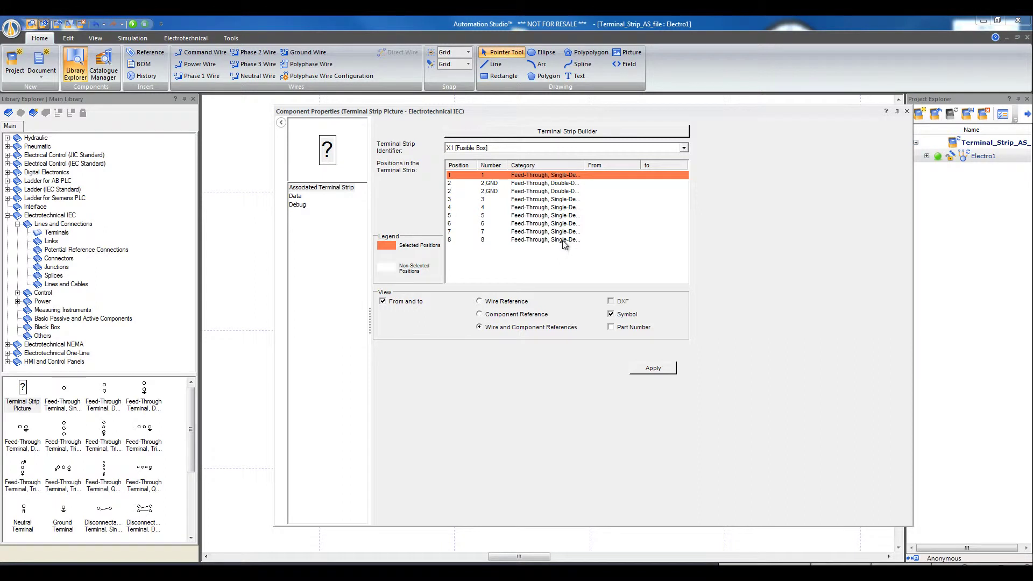
pyautogui.keyDown('shift'); pyautogui.click(565, 241); pyautogui.keyUp('shift')
pyautogui.click(567, 176)
pyautogui.keyDown('shift'); pyautogui.click(565, 217); pyautogui.keyUp('shift')
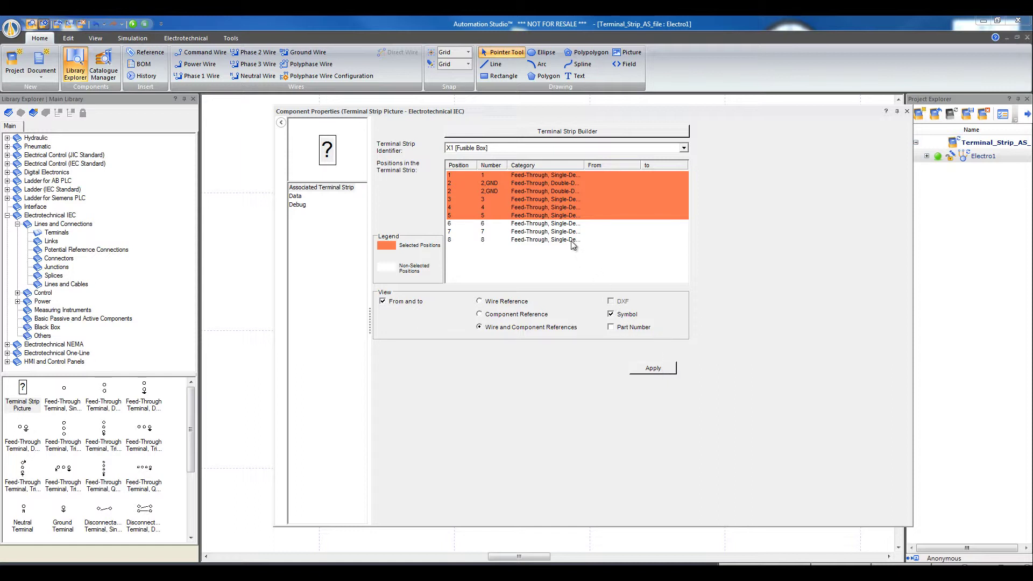
pyautogui.keyDown('shift'); pyautogui.click(572, 241); pyautogui.keyUp('shift')
pyautogui.click(662, 369)
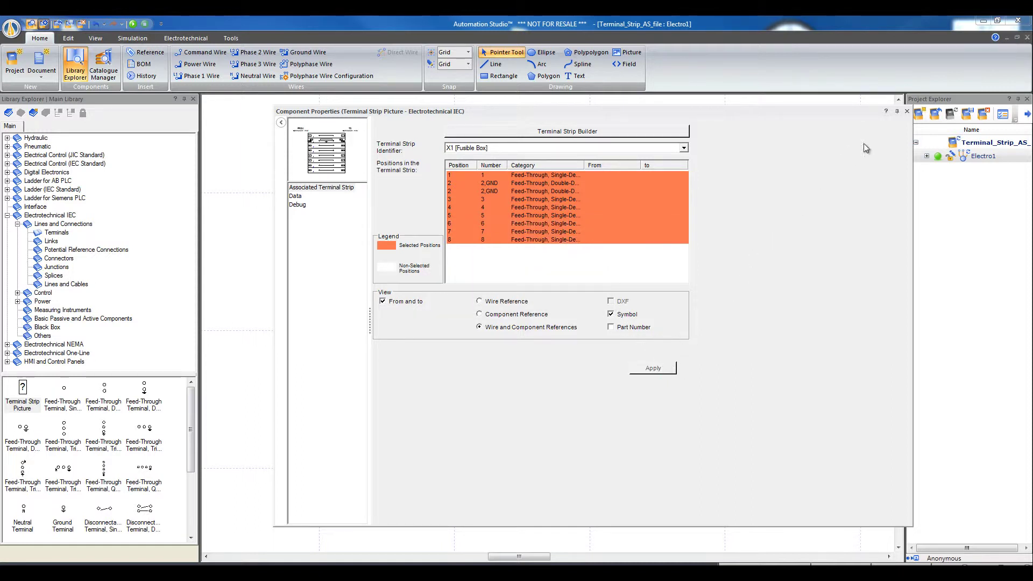
# Move the X1 terminal strip picture up and left beside the column of terminals.
pyautogui.click(907, 112)
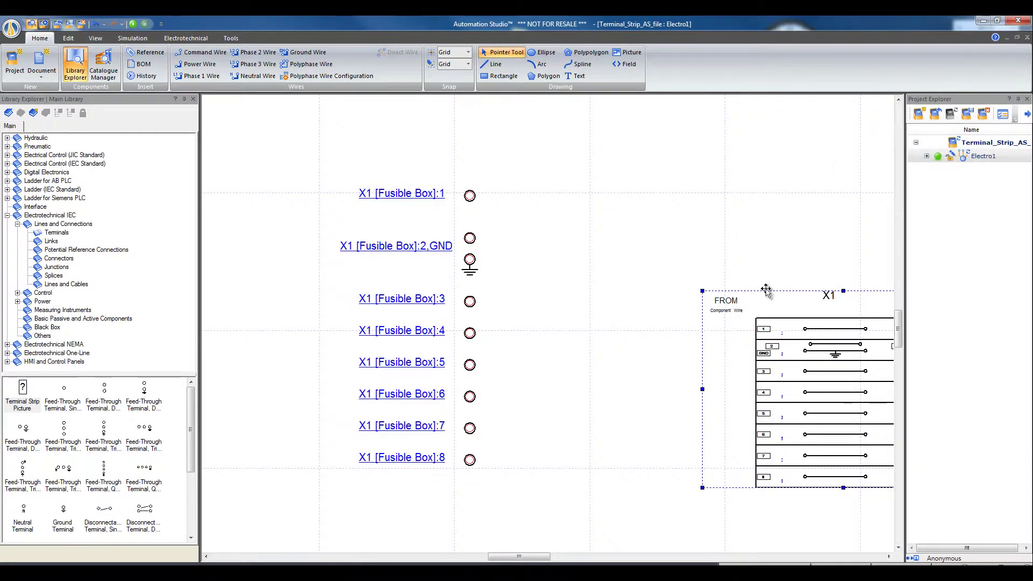
pyautogui.moveTo(766, 290); pyautogui.dragTo(624, 192)
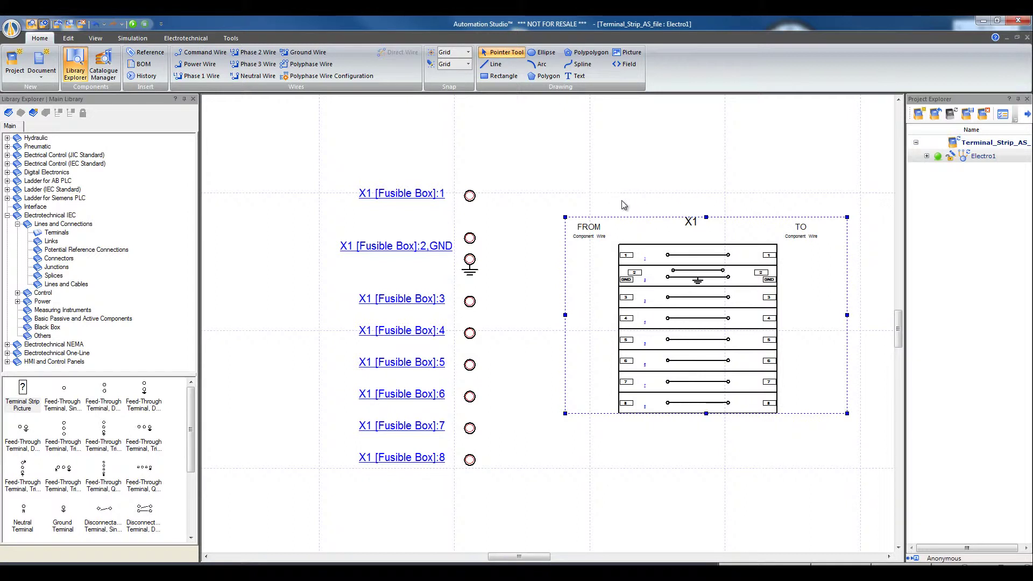
pyautogui.click(621, 200)
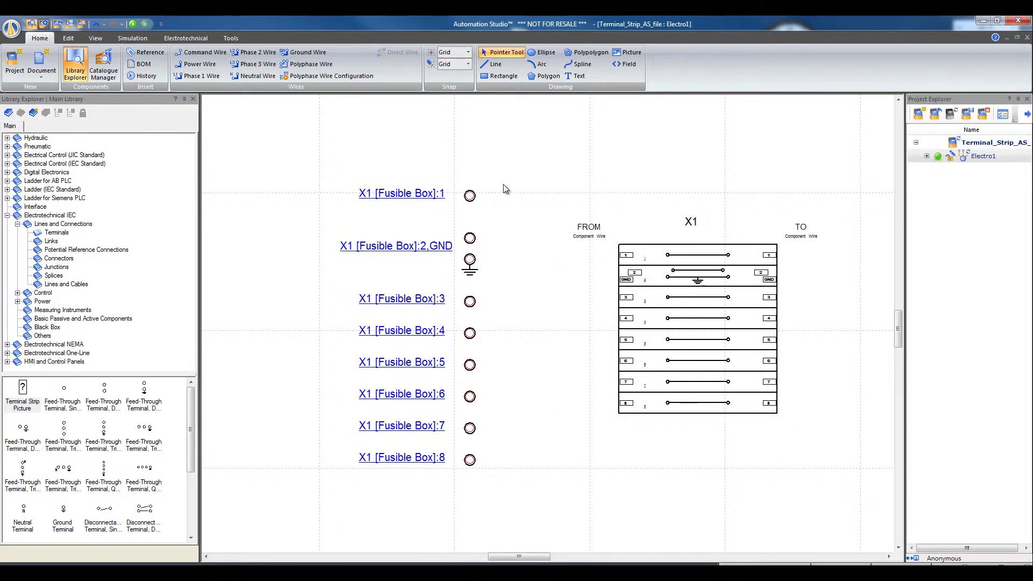